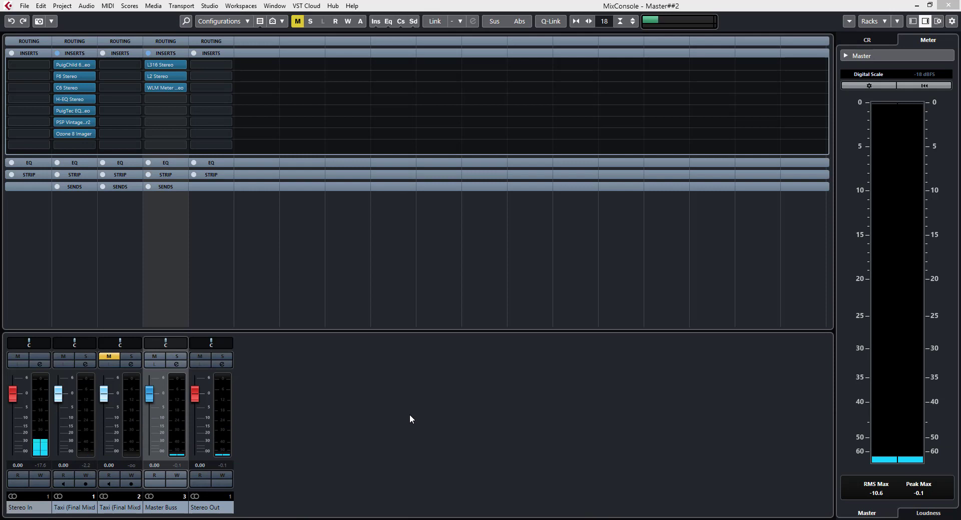
View the Home Studio Mastering Tips book cover image and return to the MixConsole window.
left_click(241, 519)
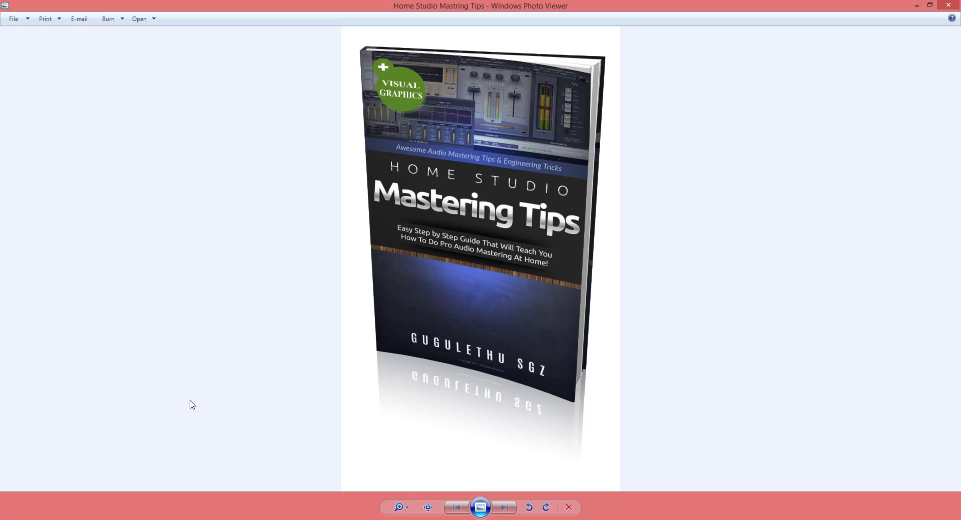
left_click(170, 519)
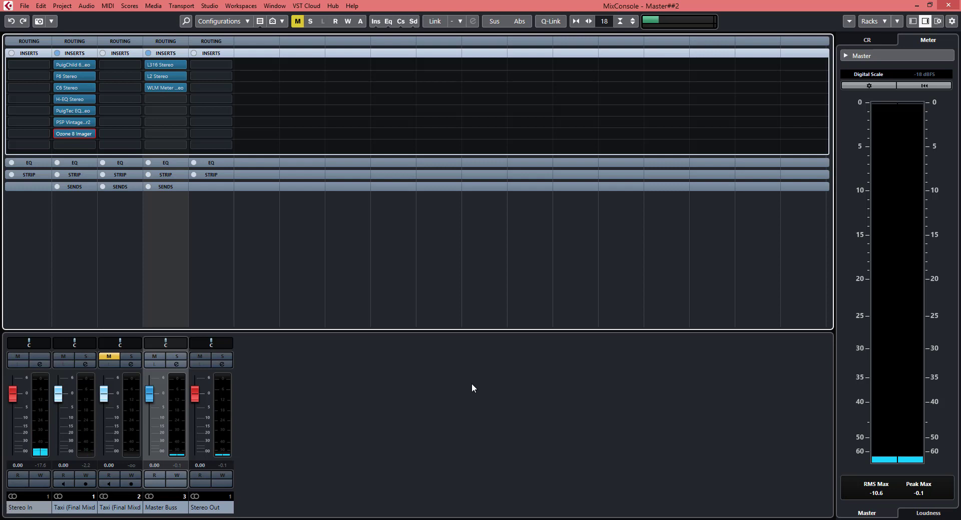
Bypass all inserts on the first Taxi (Final Mixdown) channel and on the Master Buss.
left_click(57, 53)
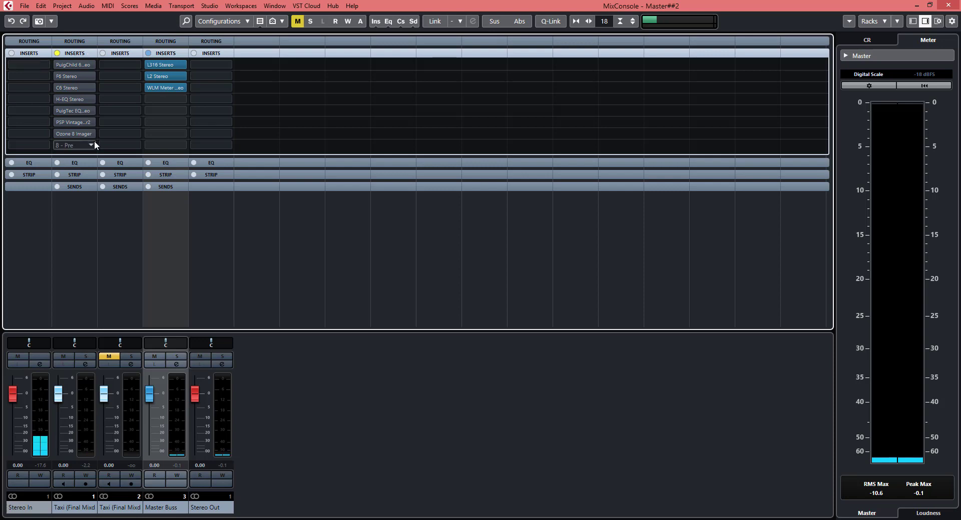
left_click(149, 53)
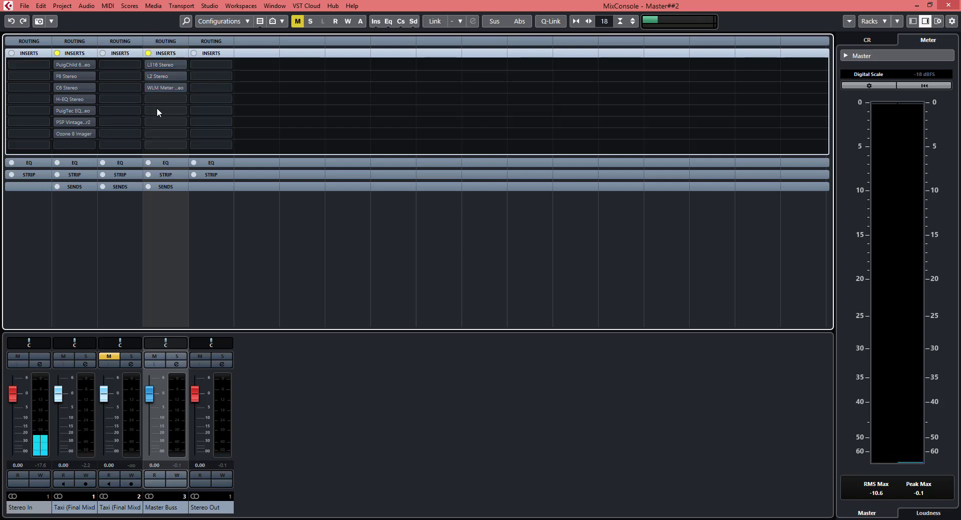
Open the editors of the Master Buss inserts WLM Meter, L2 and L316, and arrange their windows so they do not overlap.
left_click(157, 87)
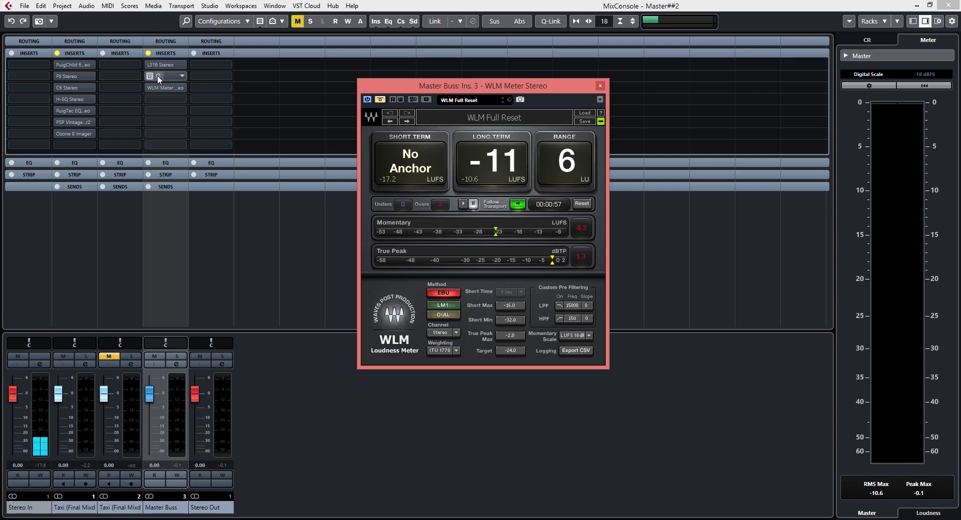
left_click(157, 76)
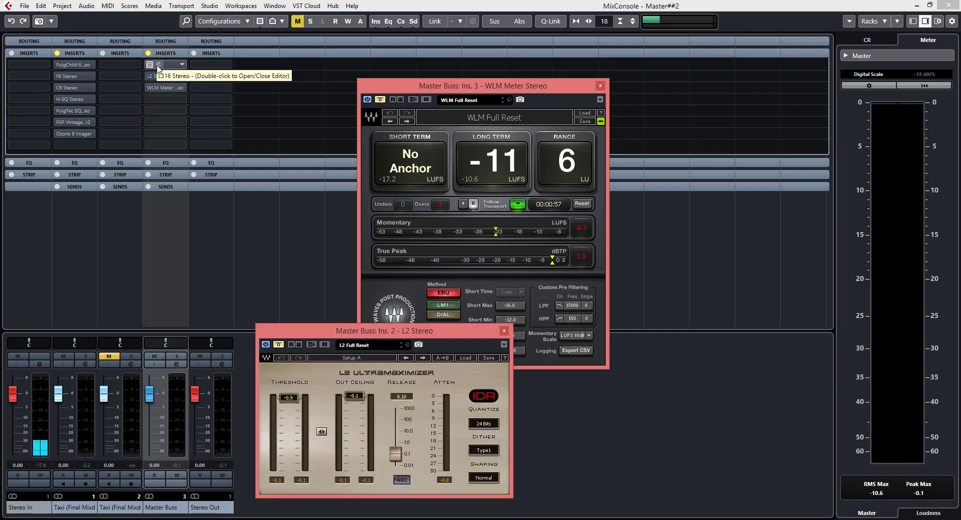
double_click(157, 66)
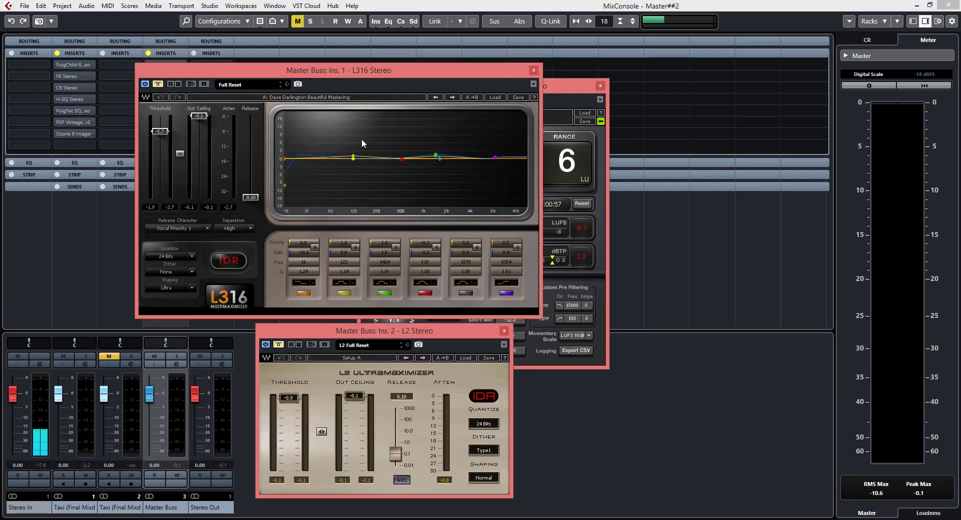
left_click_drag(554, 89, 784, 90)
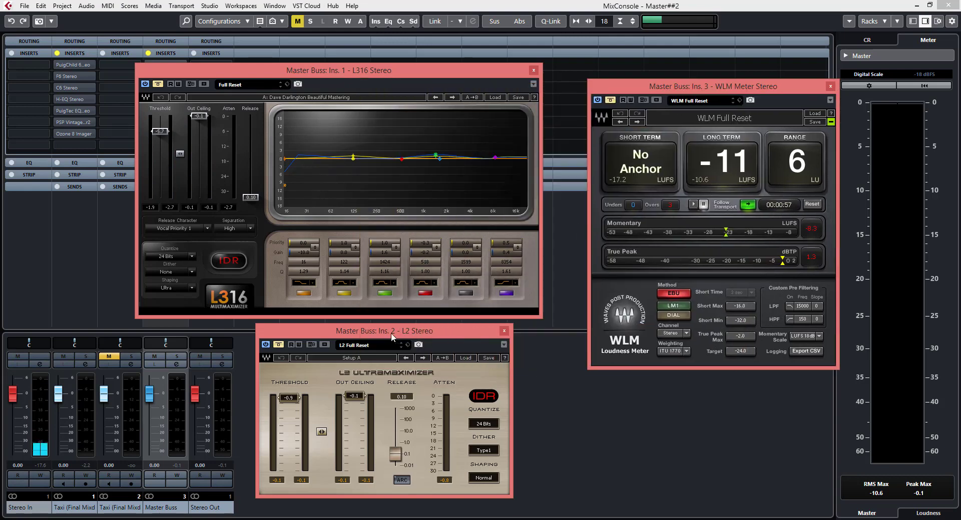
left_click_drag(392, 336, 442, 343)
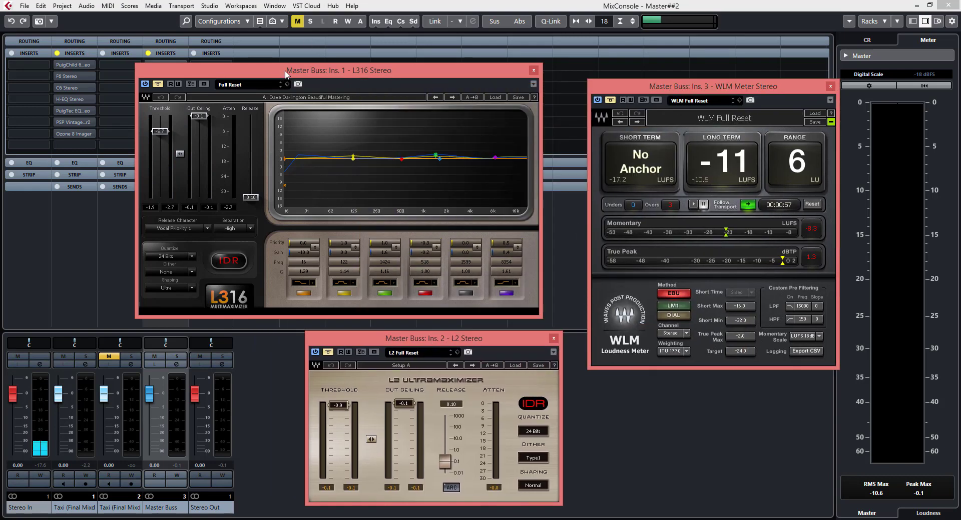
left_click_drag(286, 73, 332, 75)
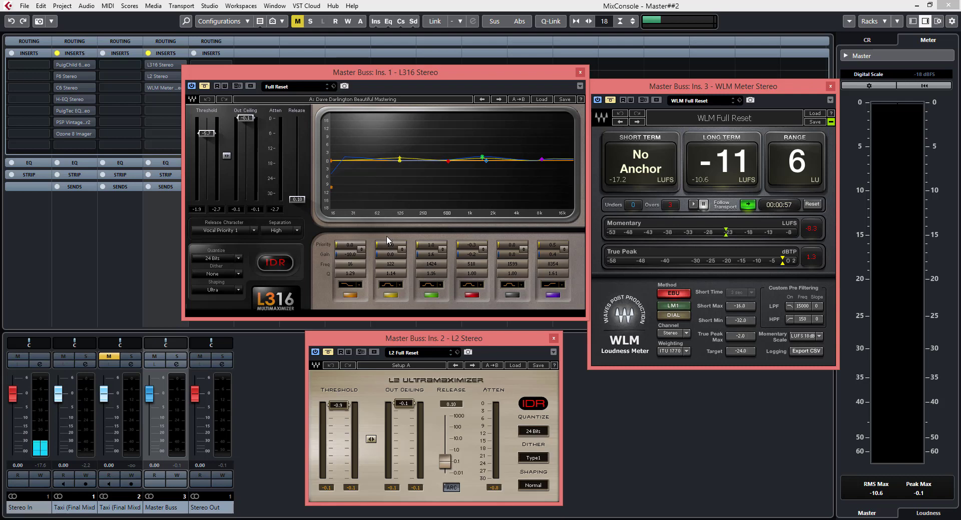
left_click_drag(613, 91, 633, 88)
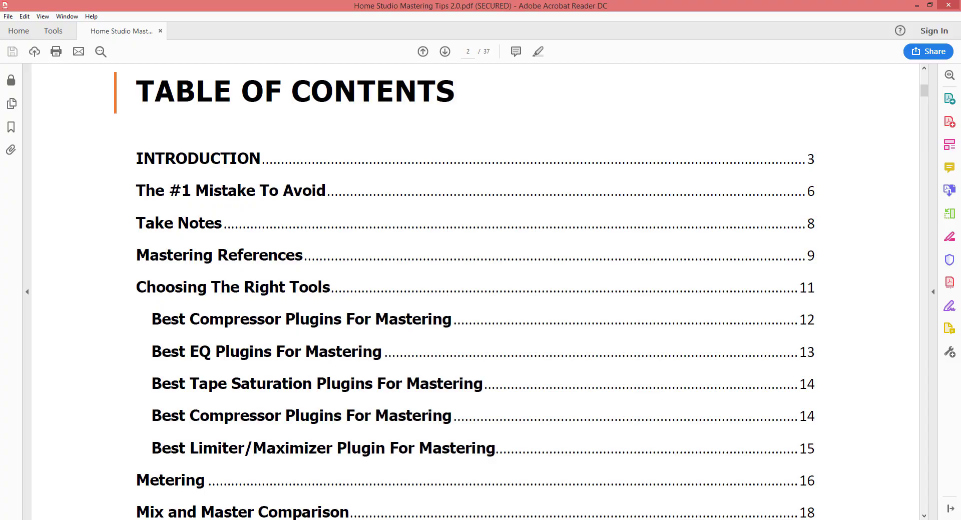
Look through the table of contents in Home Studio Mastering Tips 2.0.pdf and return to the MixConsole window.
scroll(299, 243, "down", 3)
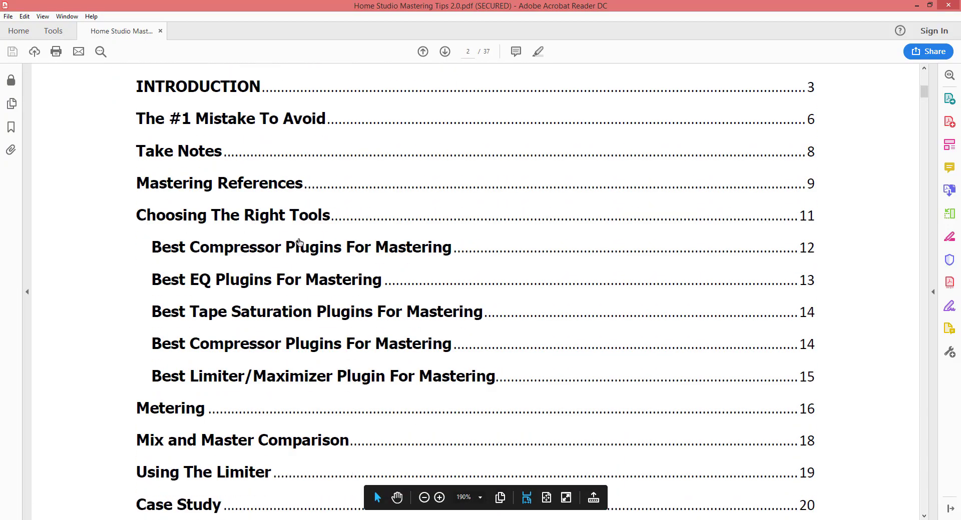
scroll(299, 242, "down", 5)
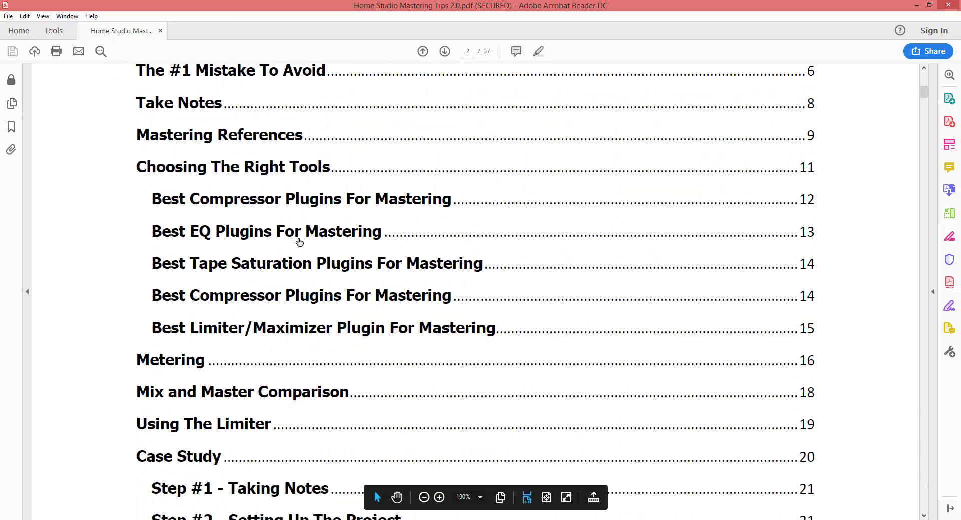
scroll(299, 242, "down", 4)
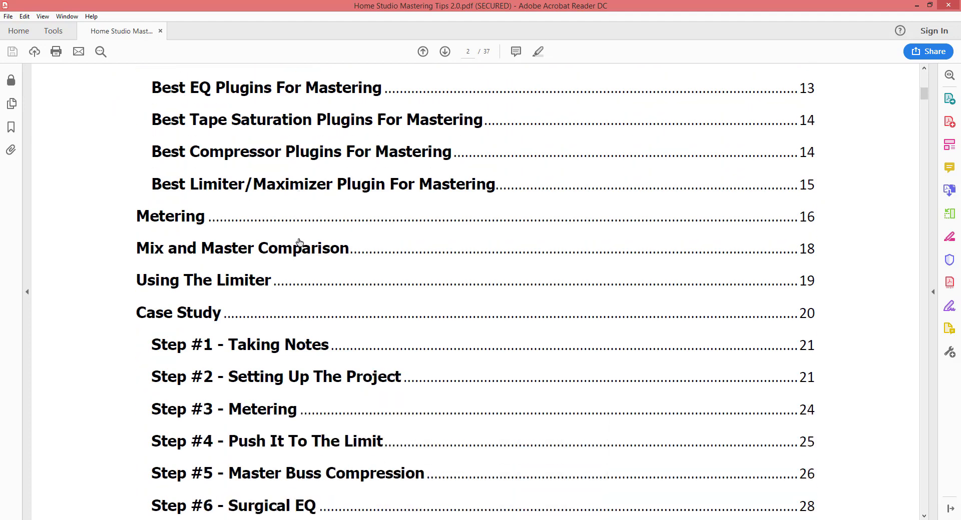
scroll(299, 242, "up", 8)
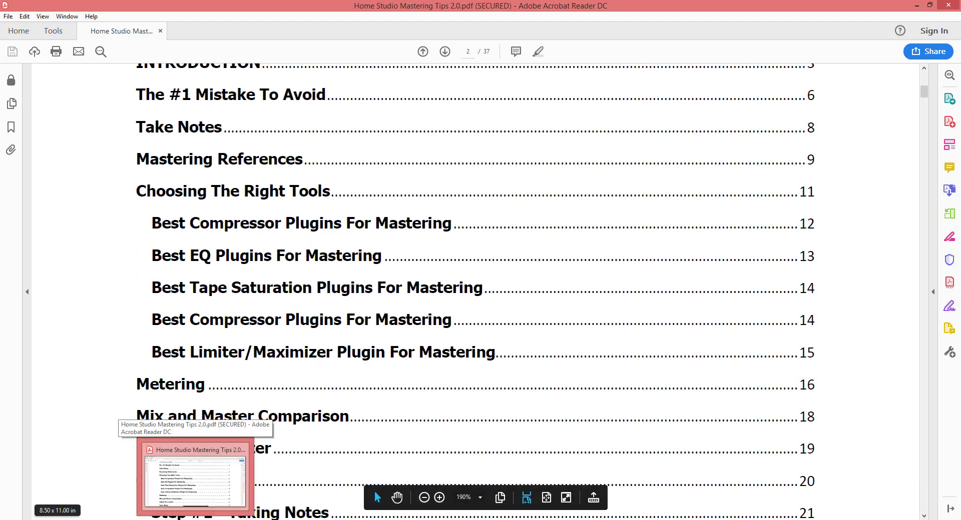
left_click(196, 519)
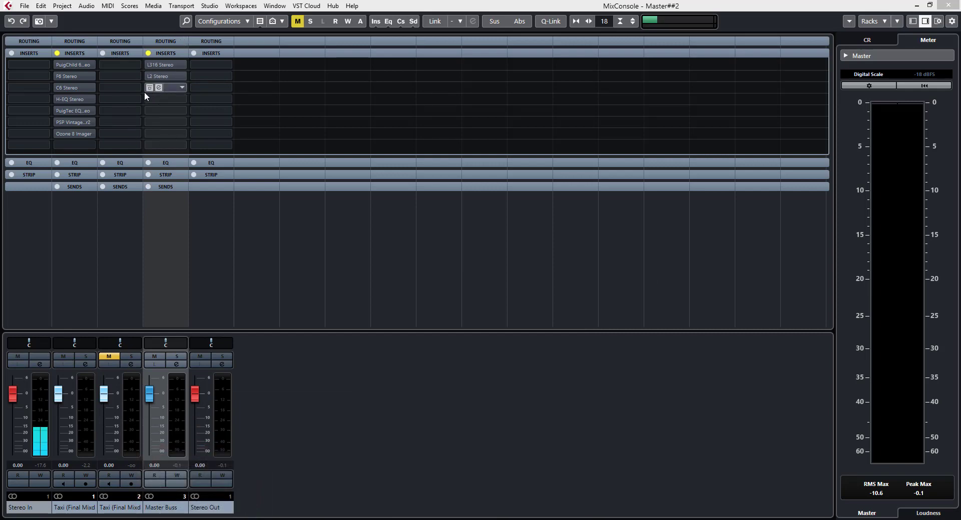
Close the WLM Meter editor on the Master Buss, keeping the L316 and L2 editors open.
left_click(159, 87)
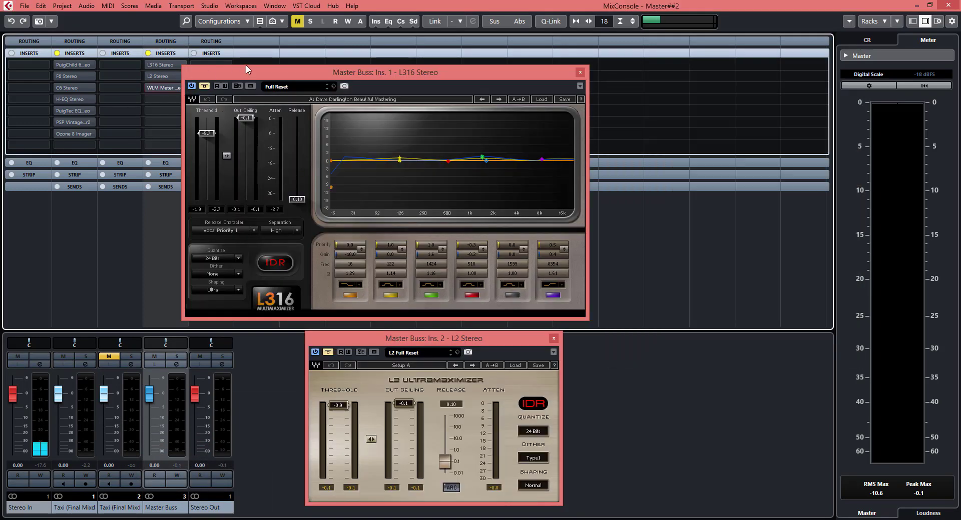
left_click(158, 75)
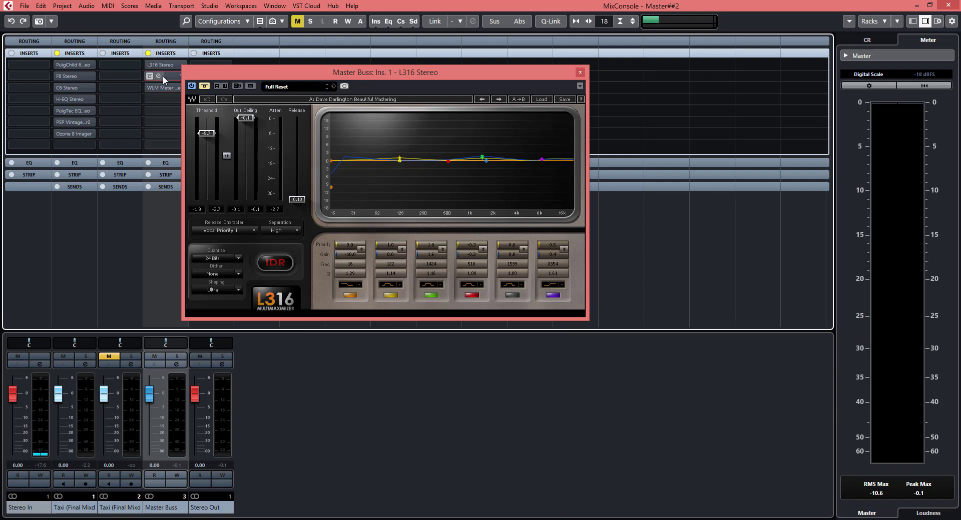
left_click(160, 76)
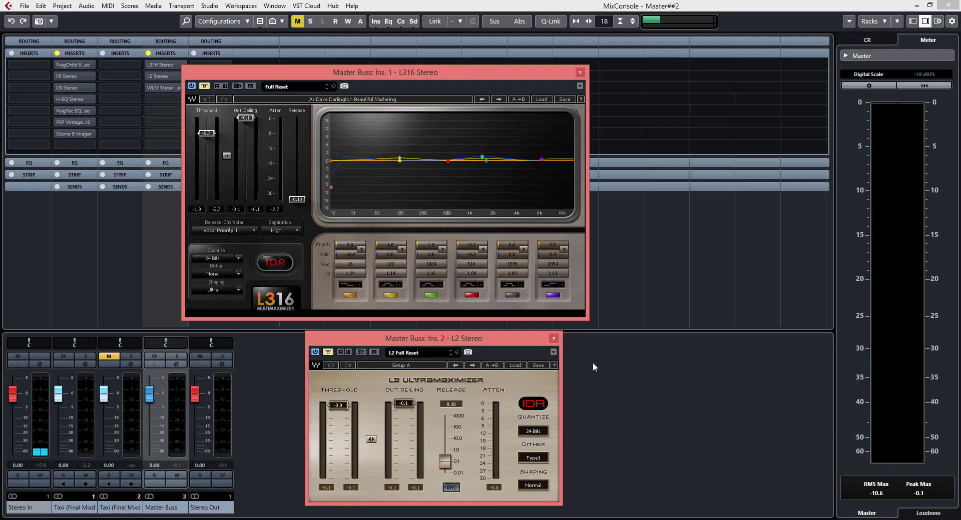
Reset the attenuation read-outs in L2 and L316 and audition the track with both limiters bypassed.
left_click(494, 488)
left_click(276, 210)
key("space")
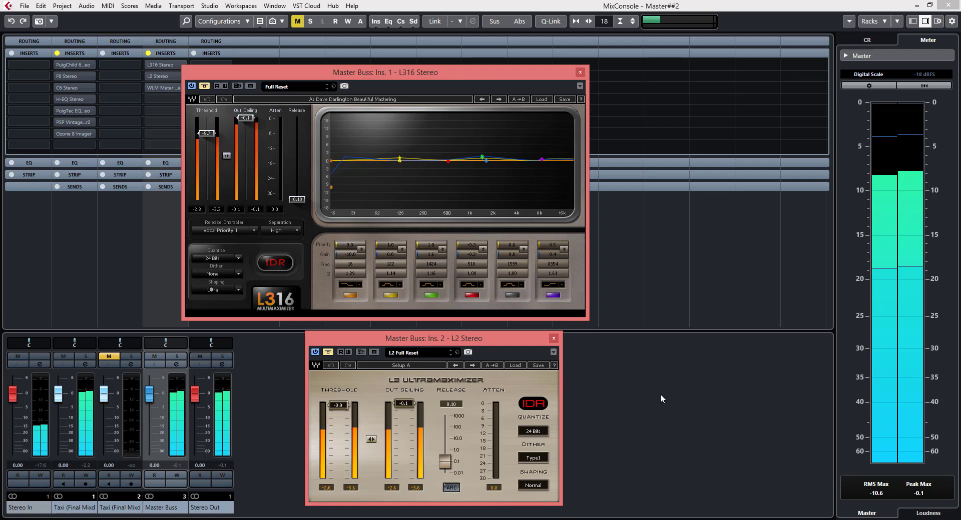
key("space")
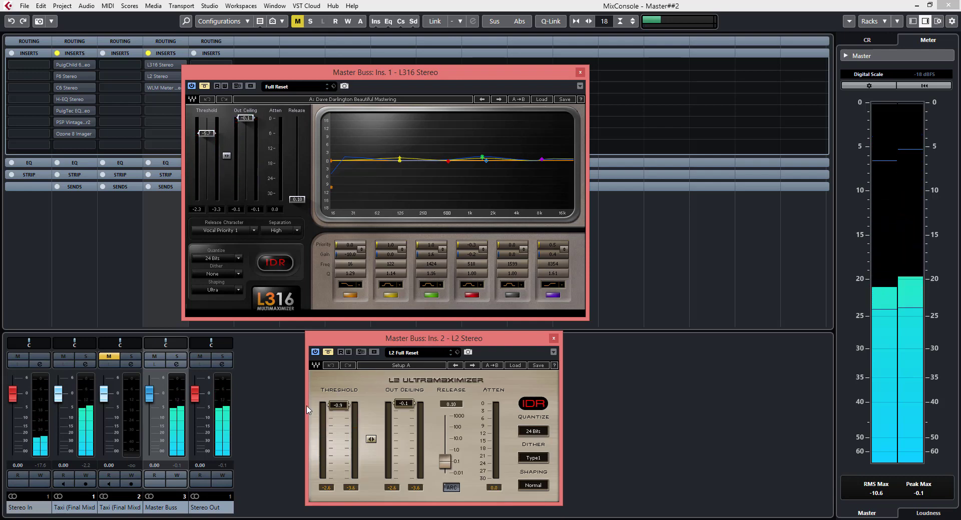
Reactivate the L2 and L316 limiters on the Master Buss, audition the track through them, and close both editors.
left_click(329, 353)
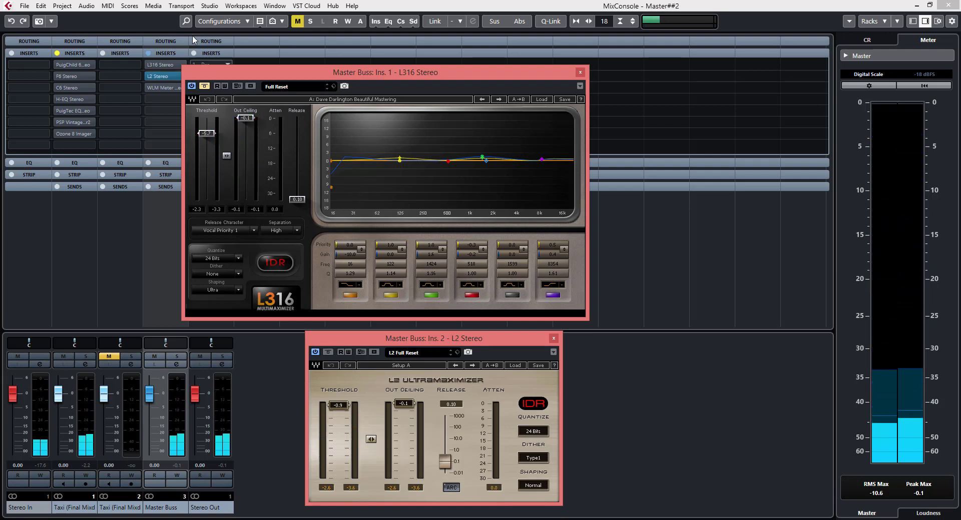
left_click(208, 87)
key("space")
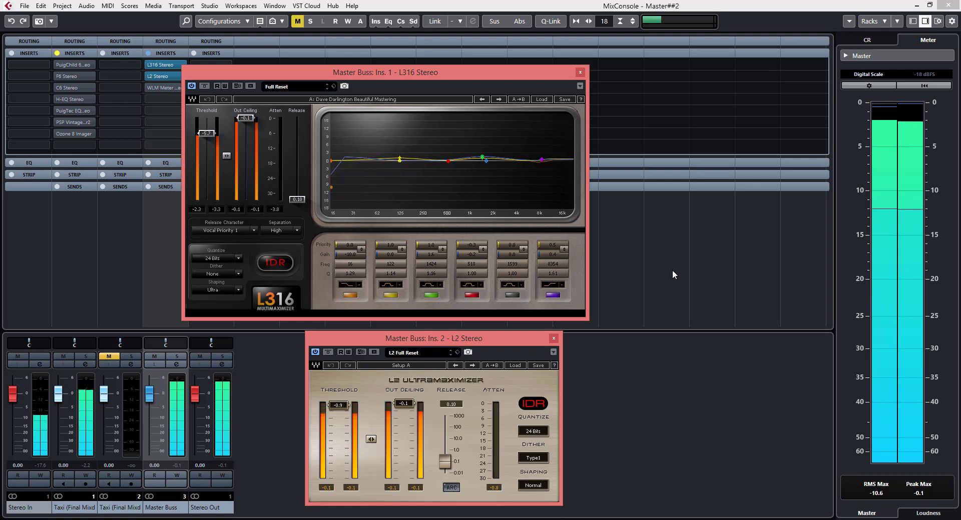
key("space")
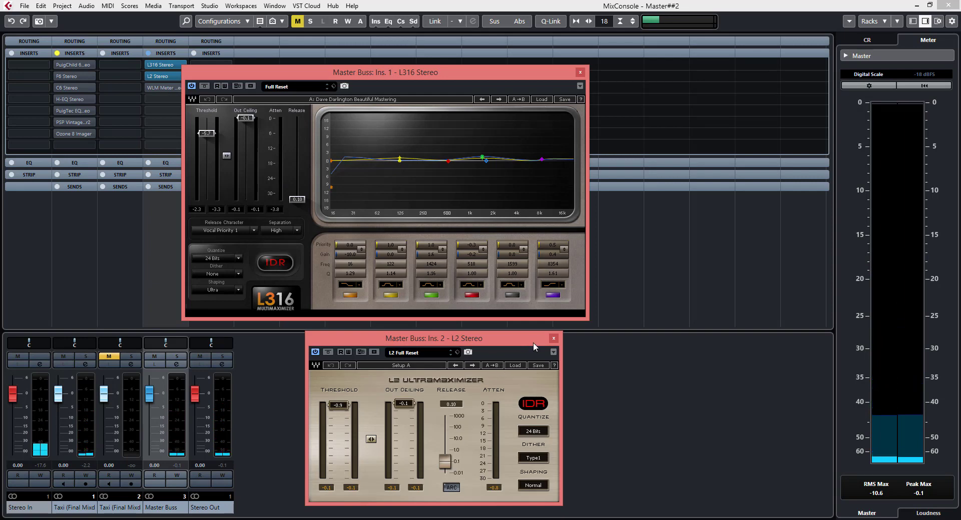
left_click(554, 339)
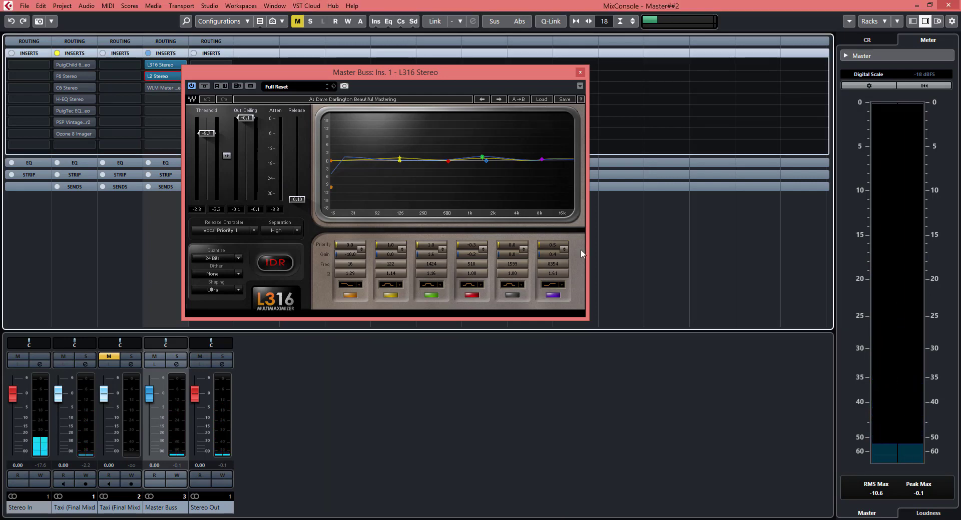
left_click(580, 72)
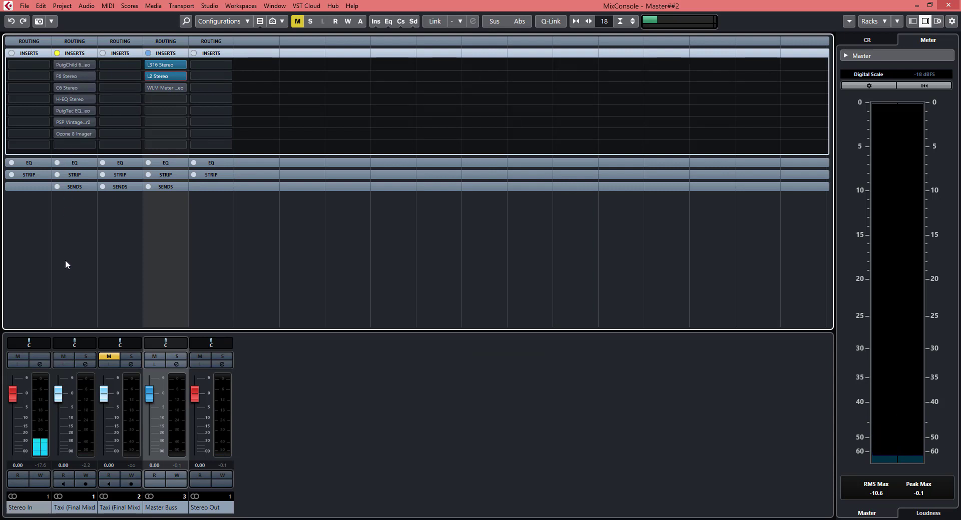
Reactivate the PuigChild 670 insert on the first Taxi (Final Mixdown) channel, audition it with its editor open, and close the editor.
left_click(58, 65)
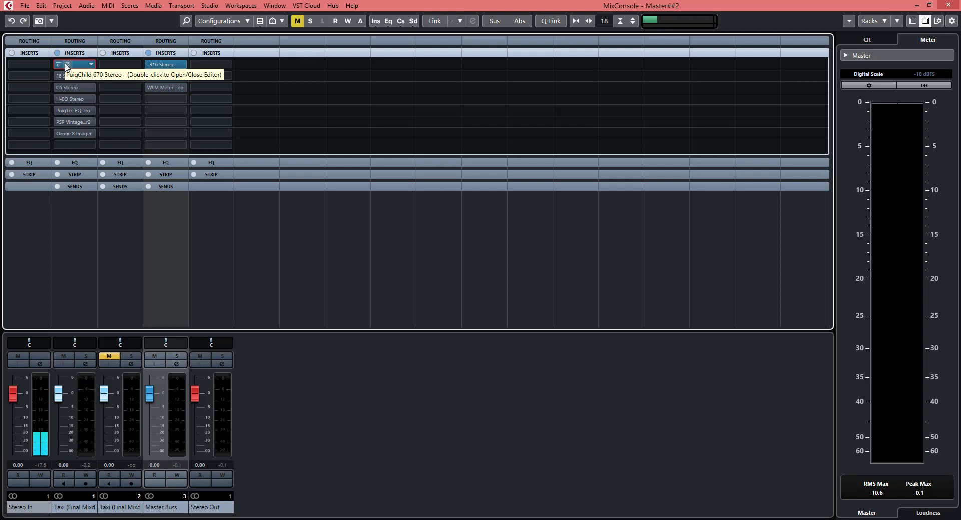
left_click(65, 63)
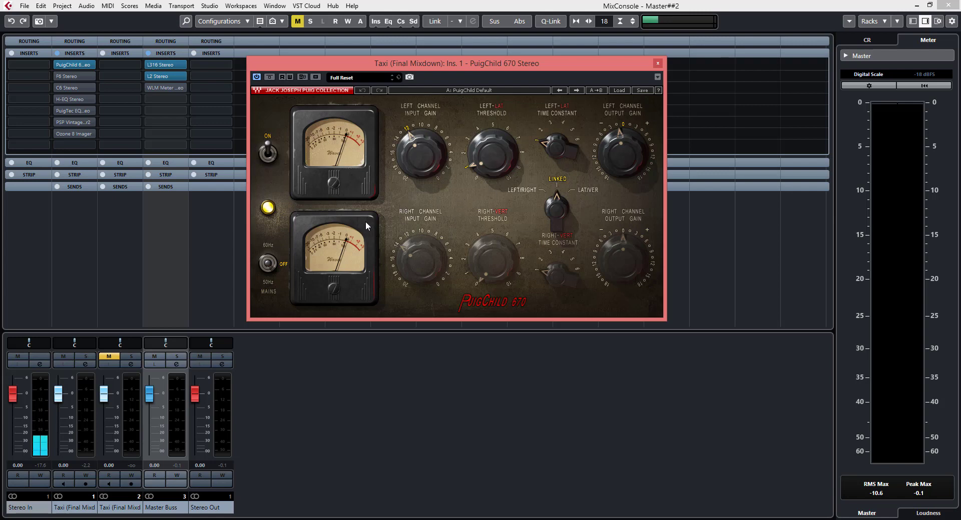
key("space")
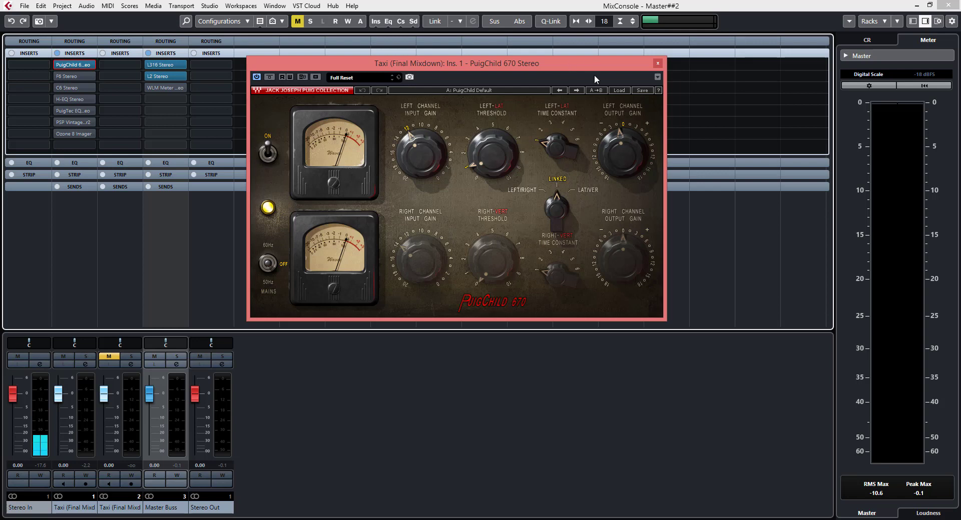
left_click(655, 64)
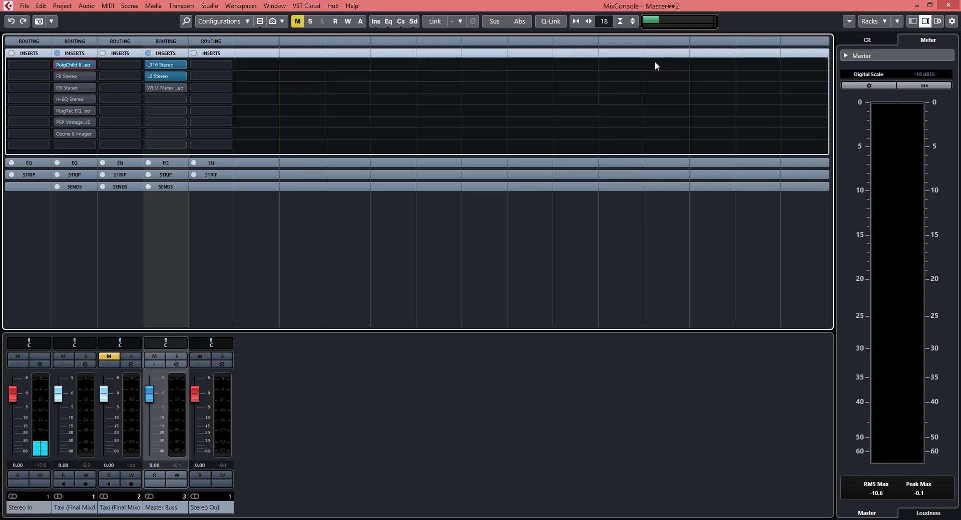
Reactivate the F6 insert on the first Taxi (Final Mixdown) channel with its editor open, and audition the track alternating between bypassed and active.
left_click(67, 76)
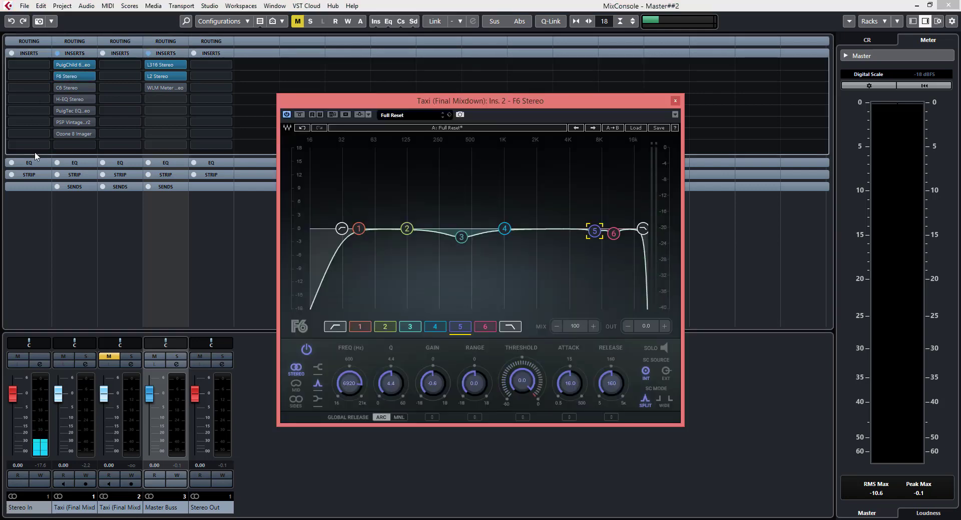
left_click(299, 114)
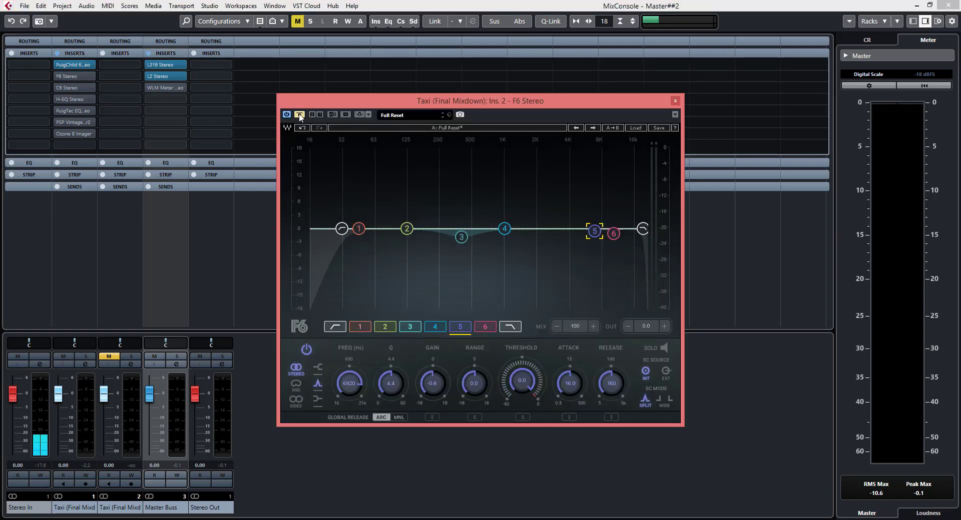
left_click(300, 115)
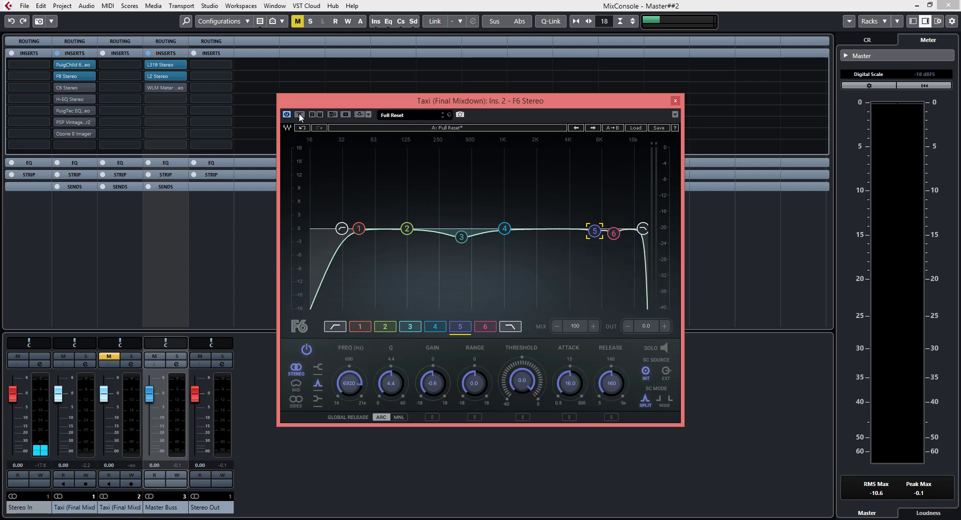
left_click(299, 115)
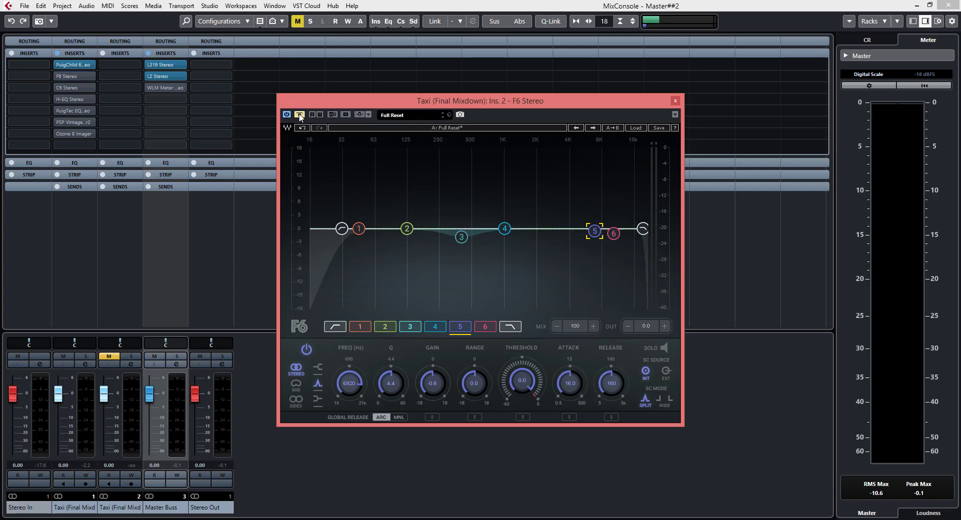
key("space")
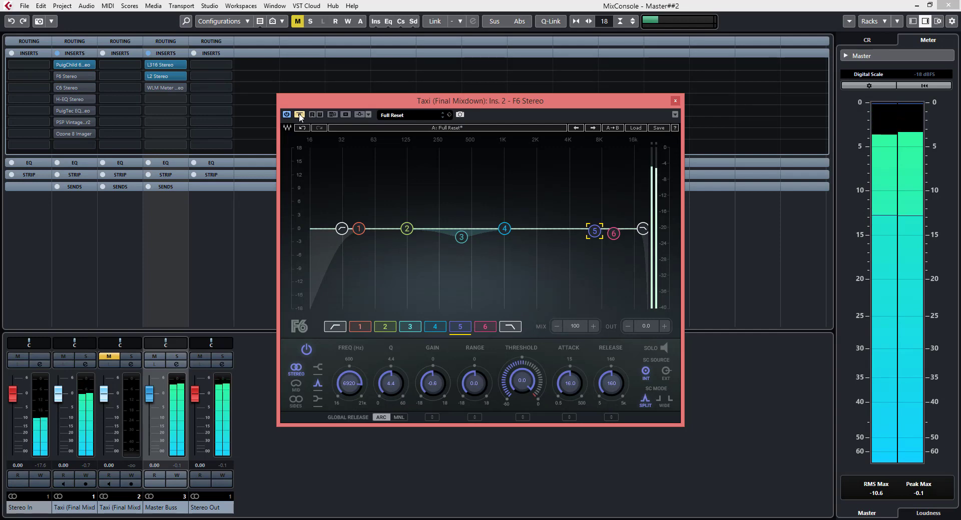
left_click(300, 116)
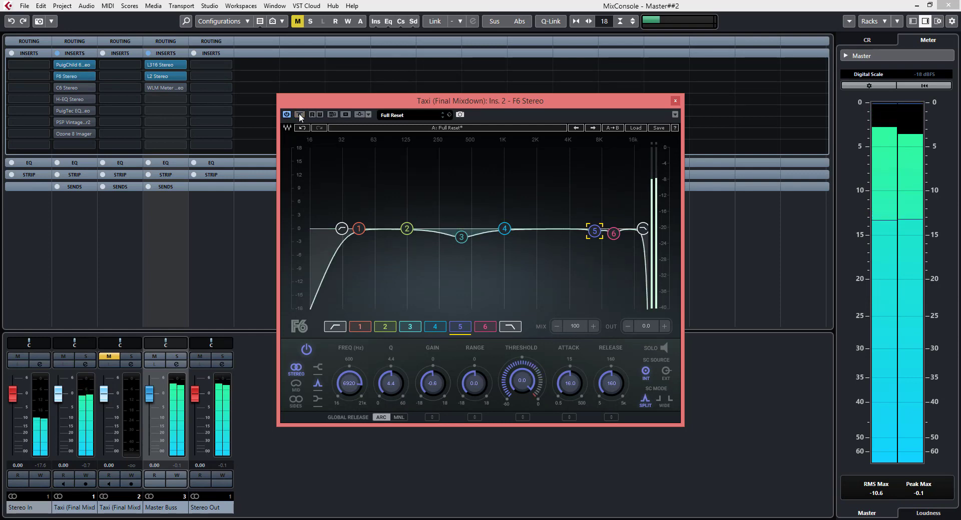
left_click(300, 116)
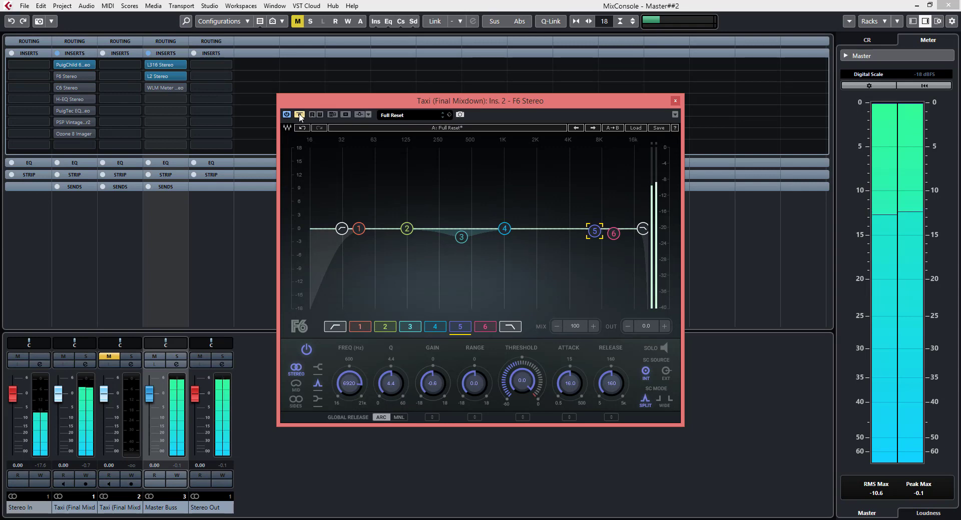
left_click(299, 116)
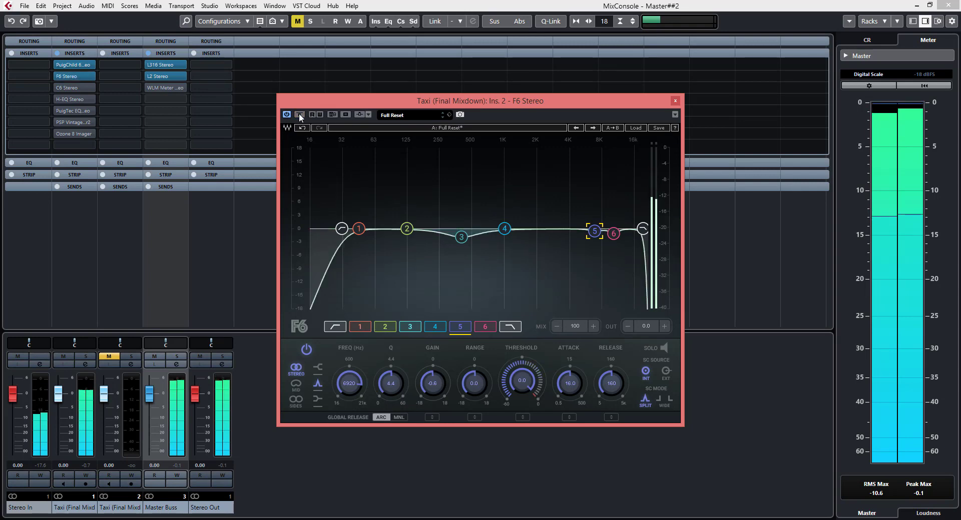
key("space")
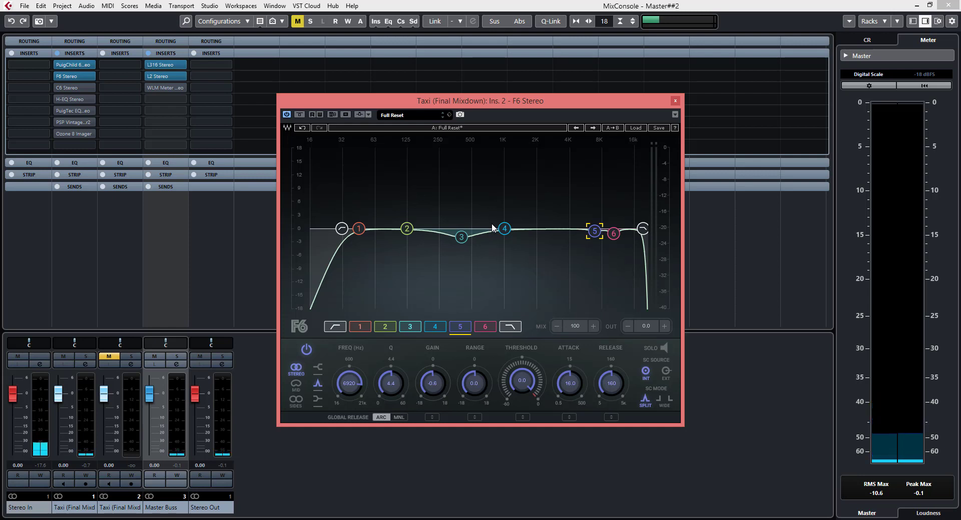
Review the F6 high-pass filter, bands 3, 5 and 6, and the low-pass filter, and close the editor.
left_click(341, 228)
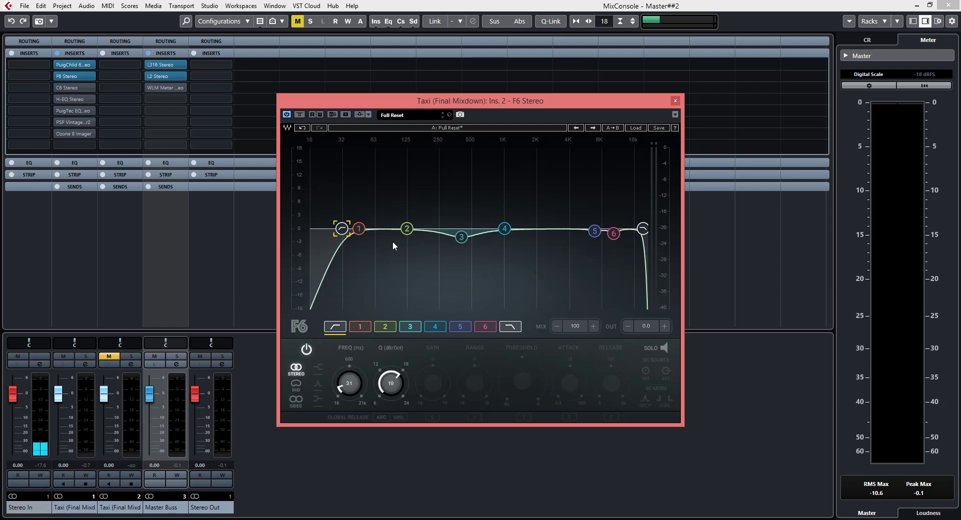
left_click(461, 238)
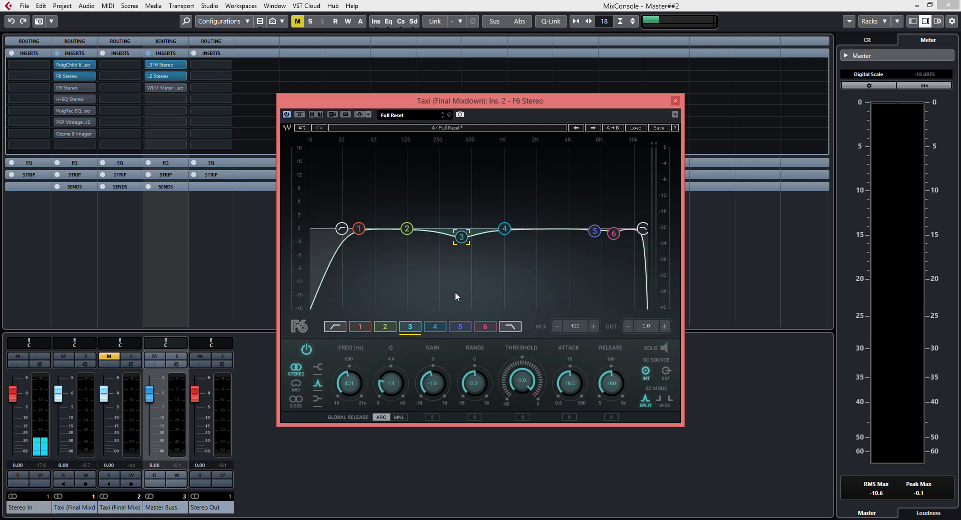
left_click(460, 326)
left_click(483, 328)
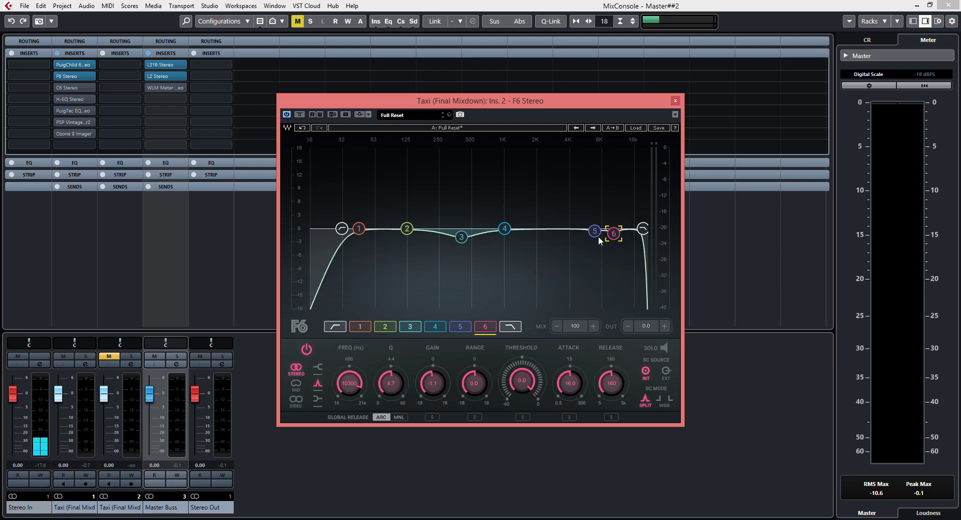
left_click(456, 330)
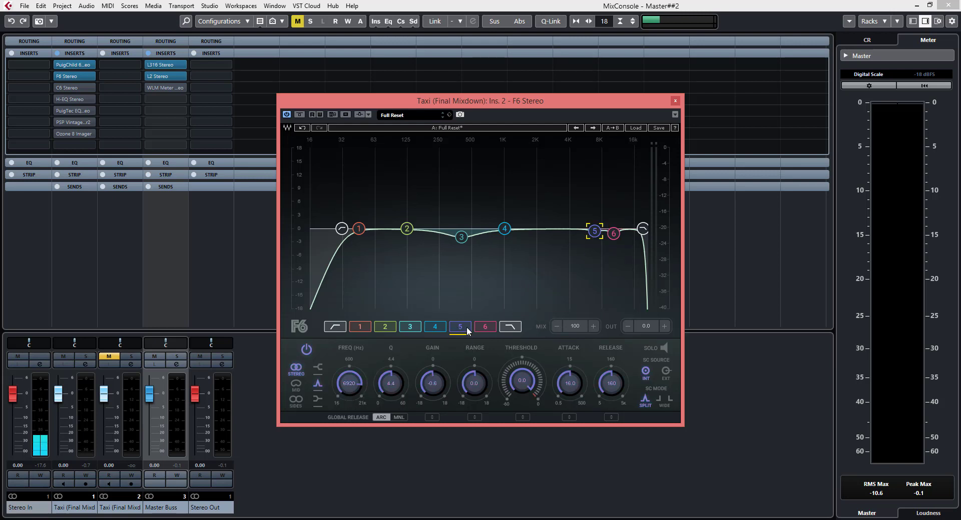
left_click(483, 327)
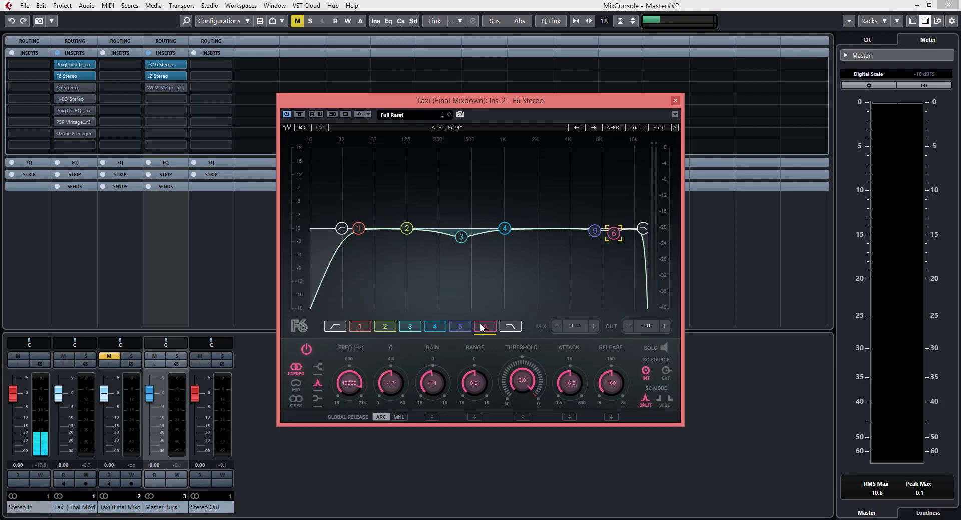
left_click(510, 328)
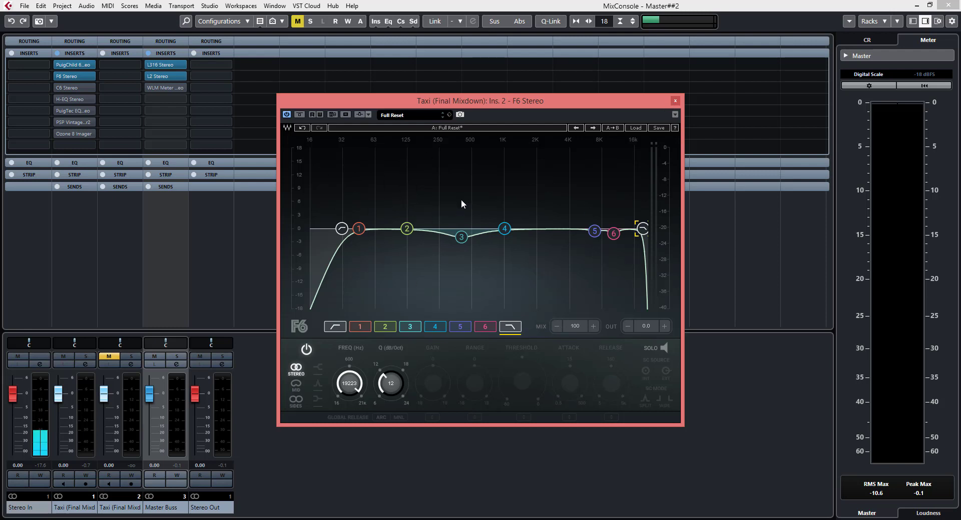
left_click(461, 237)
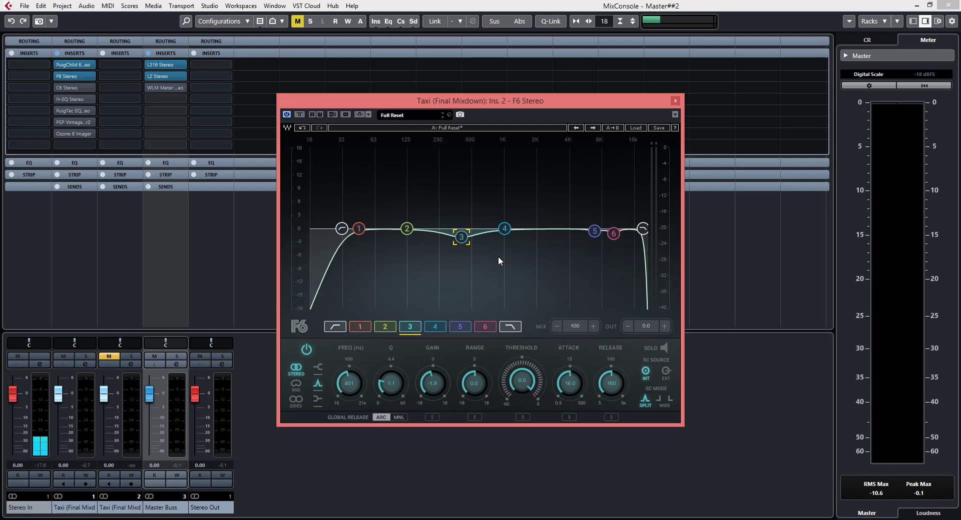
left_click(675, 101)
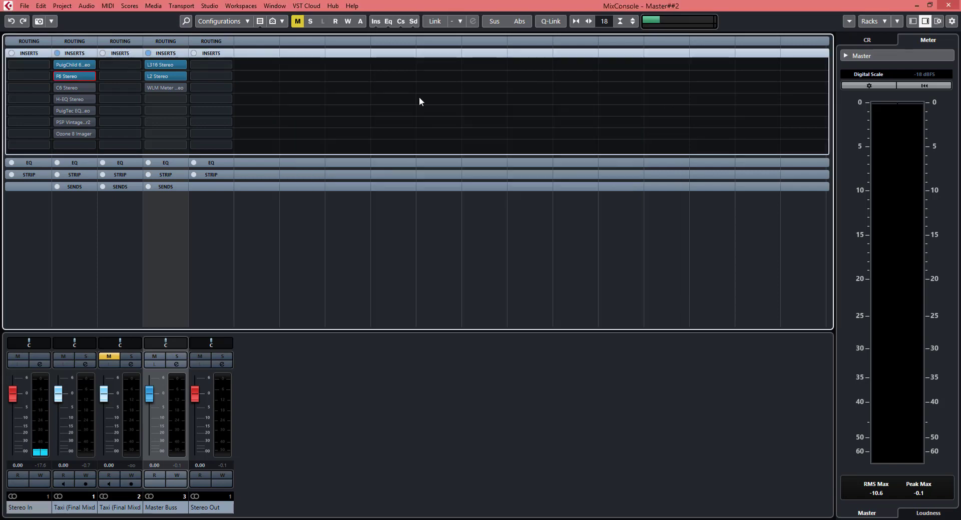
Reactivate the C6 insert on the first Taxi (Final Mixdown) channel, open its editor, and audition the track while toggling its bypass.
left_click(61, 88)
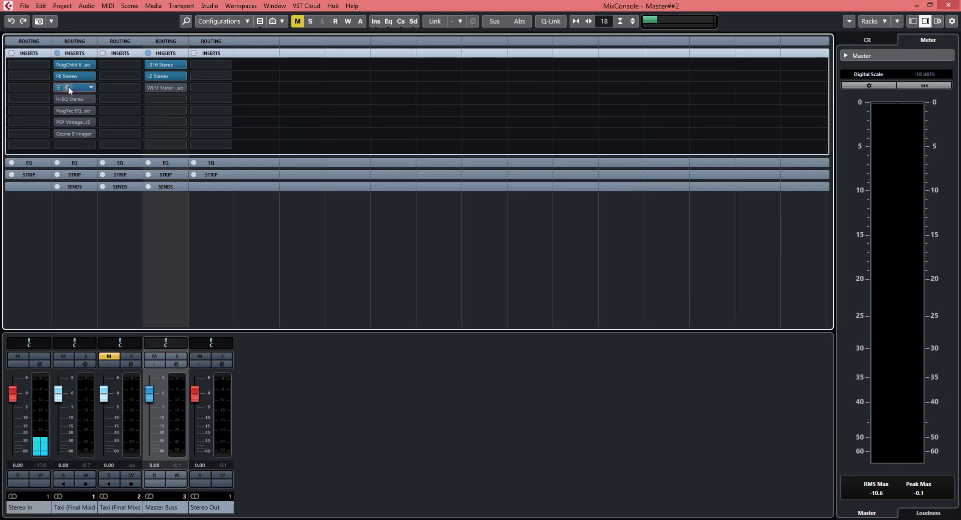
left_click(68, 87)
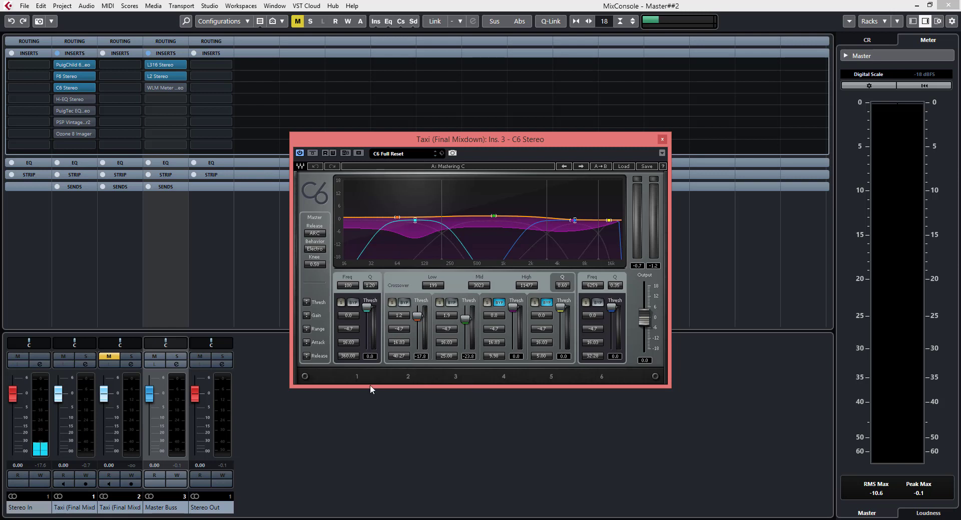
key("space")
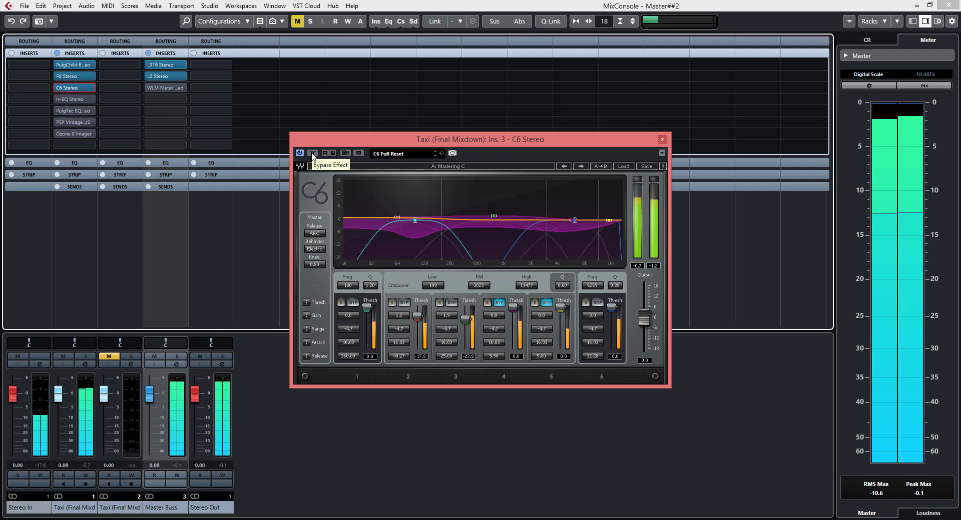
left_click(313, 155)
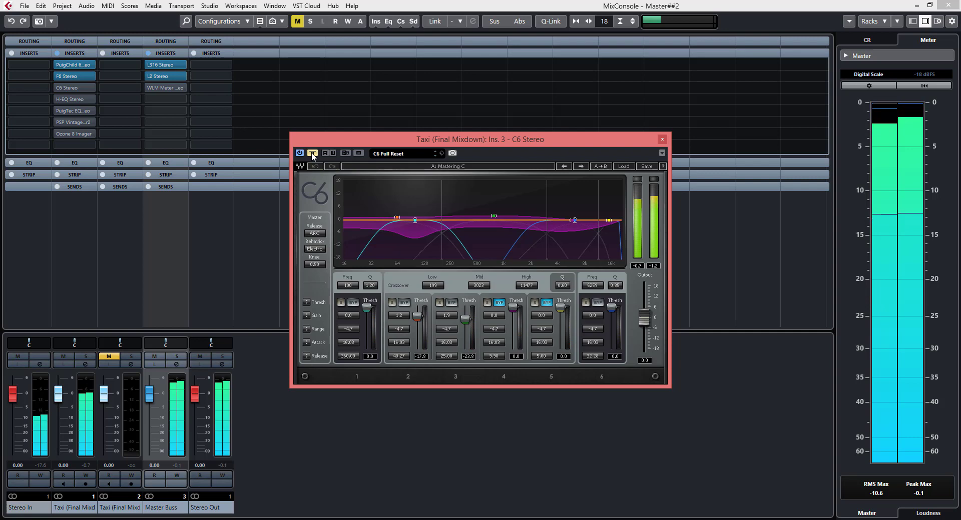
left_click(312, 154)
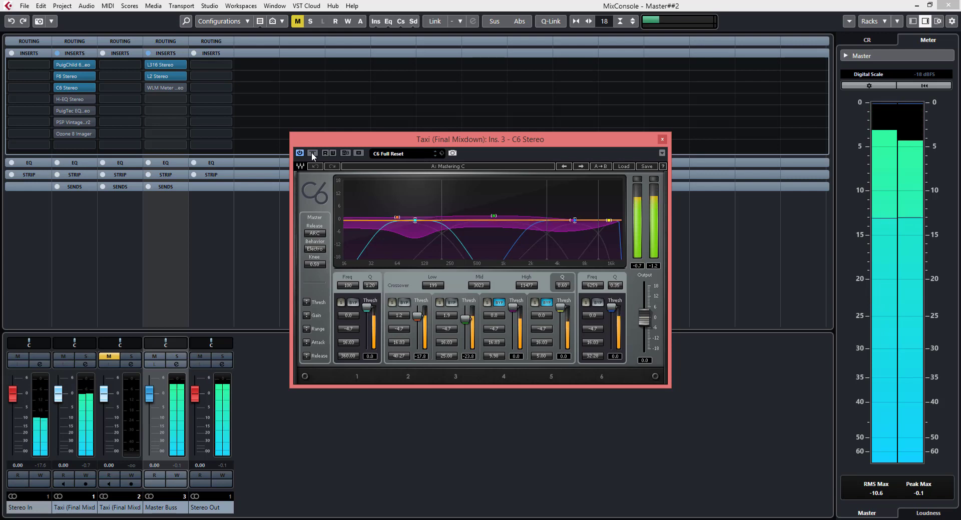
left_click(312, 153)
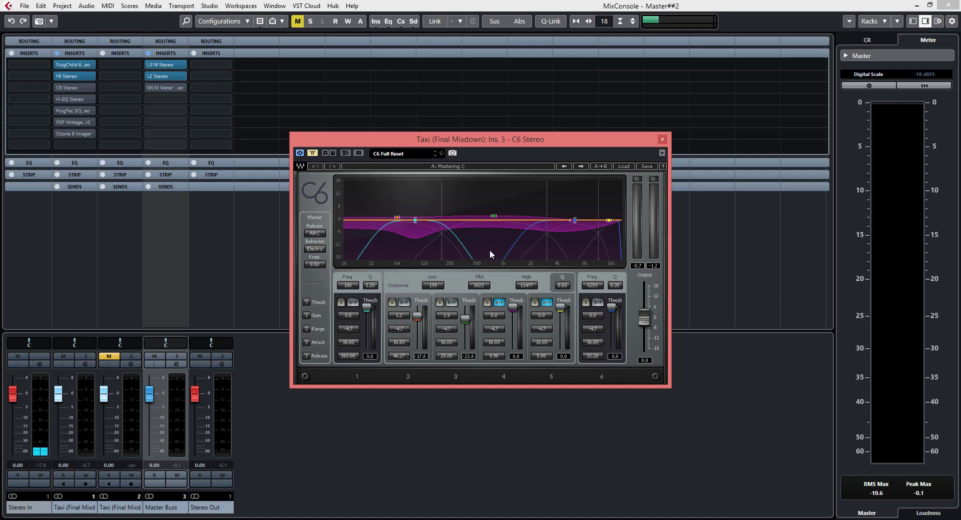
Compare the track again with C6 bypassed and active, leave C6 active, and close its editor.
key("space")
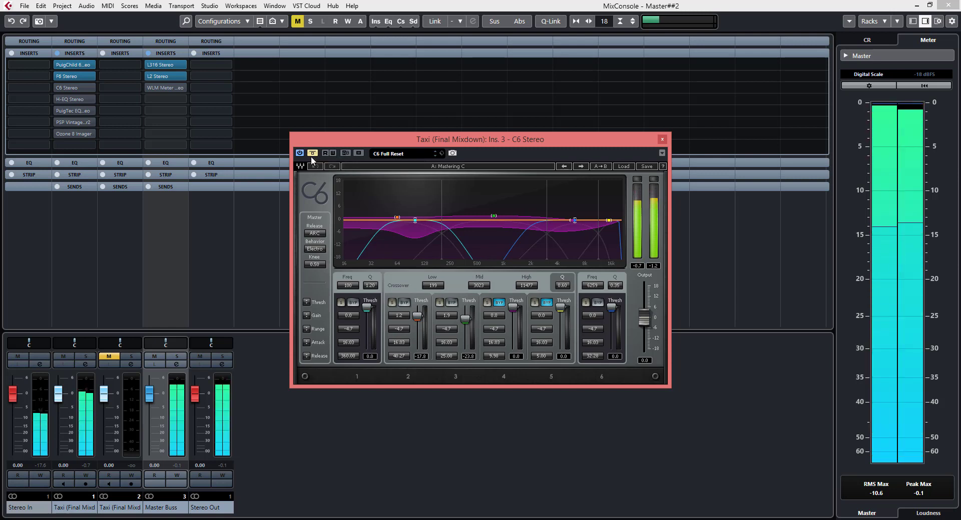
left_click(312, 153)
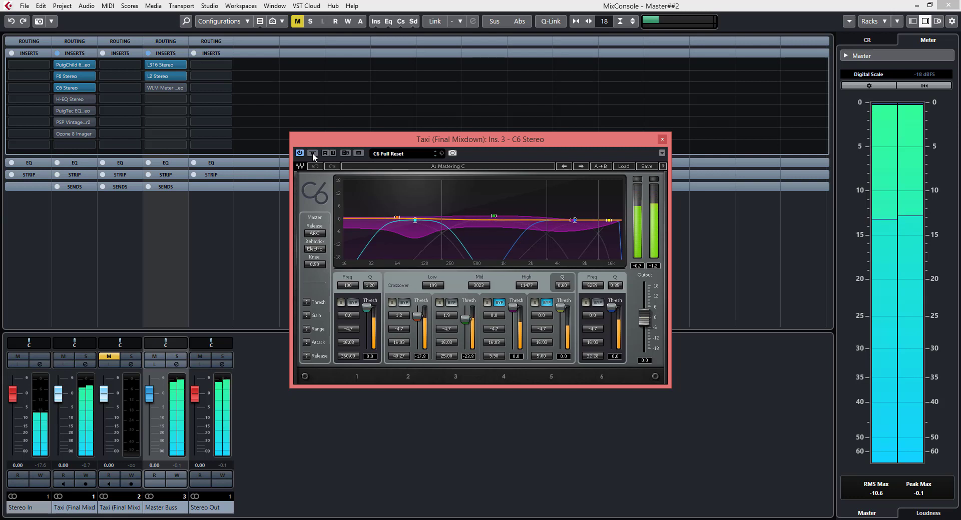
left_click(312, 153)
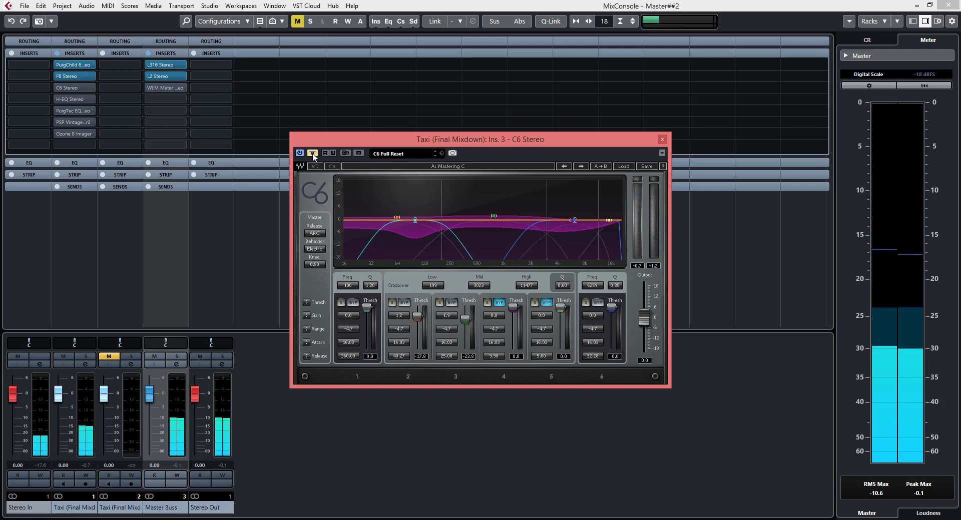
left_click(313, 153)
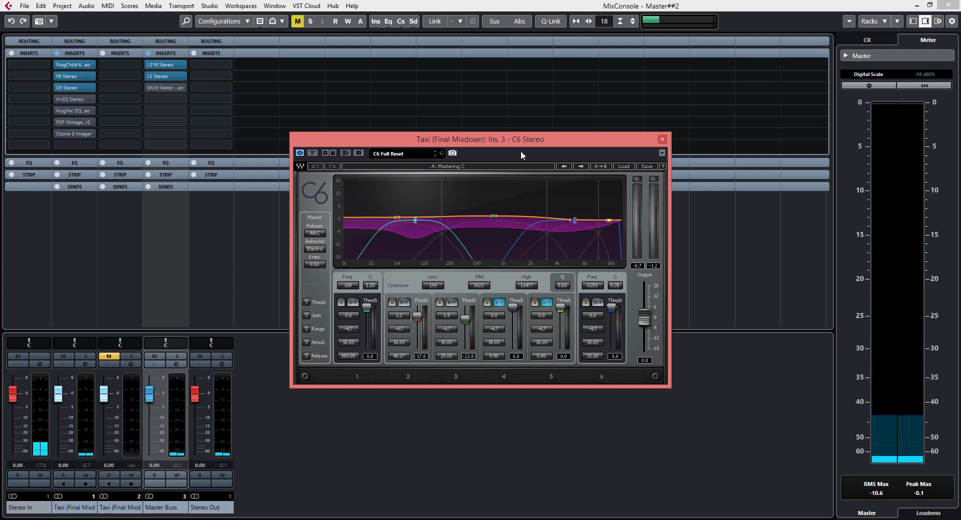
left_click(661, 141)
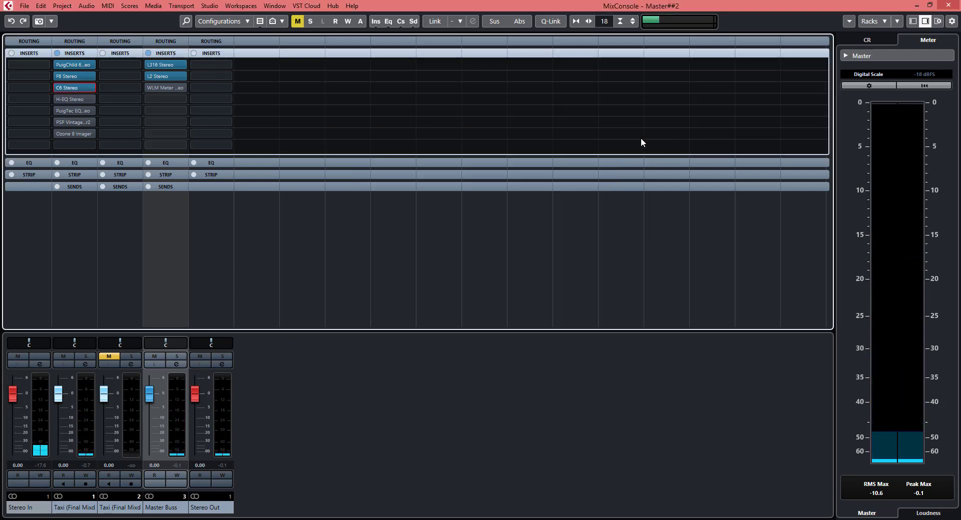
Reactivate the H-EQ insert on the first Taxi (Final Mixdown) channel with its editor open, and compare the track with it bypassed and active.
left_click(59, 100)
left_click(65, 98)
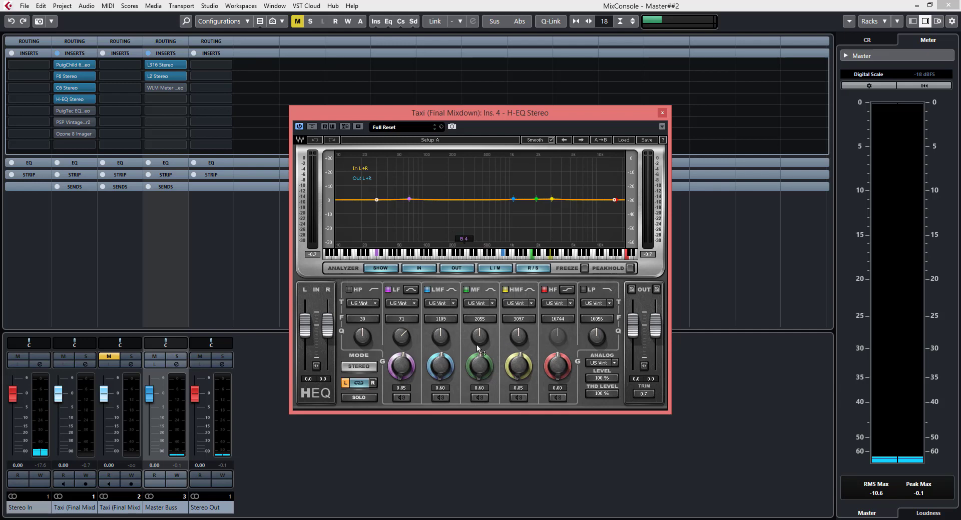
left_click(312, 127)
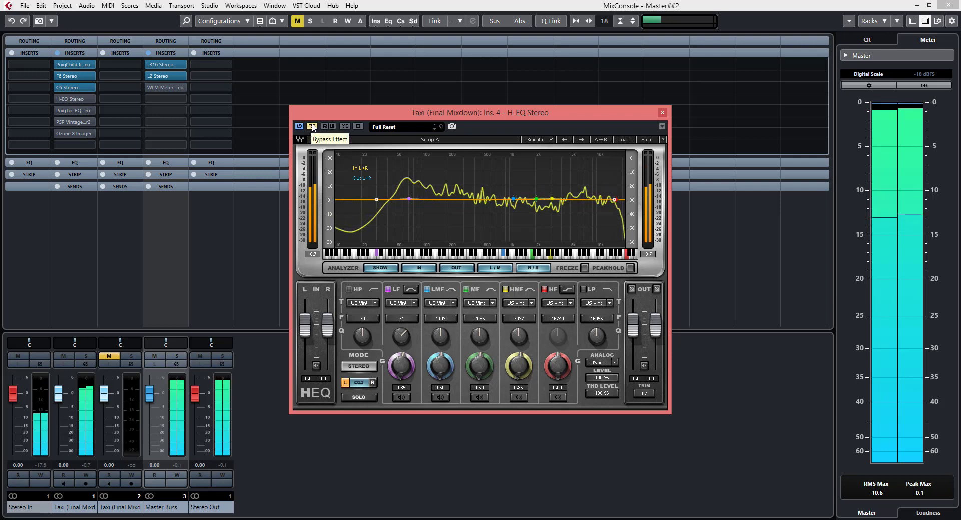
key("space")
left_click(311, 126)
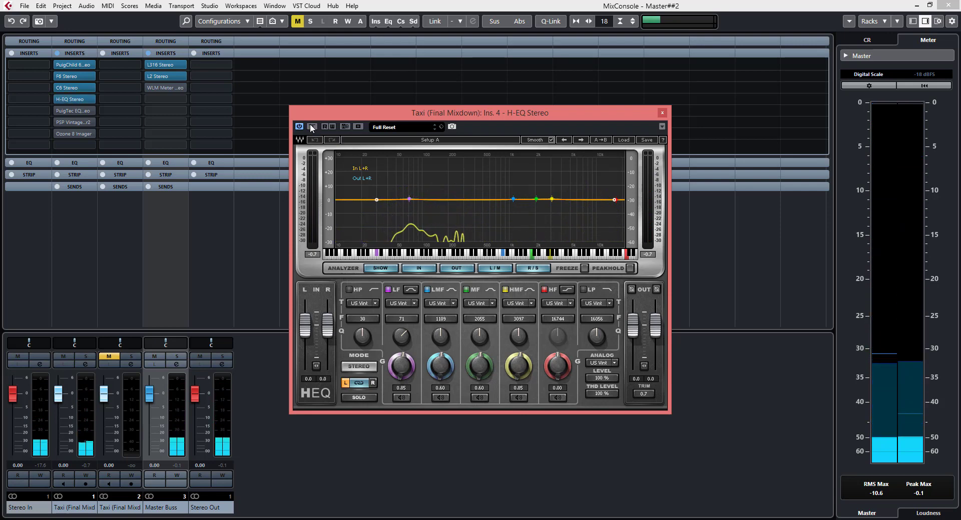
key("space")
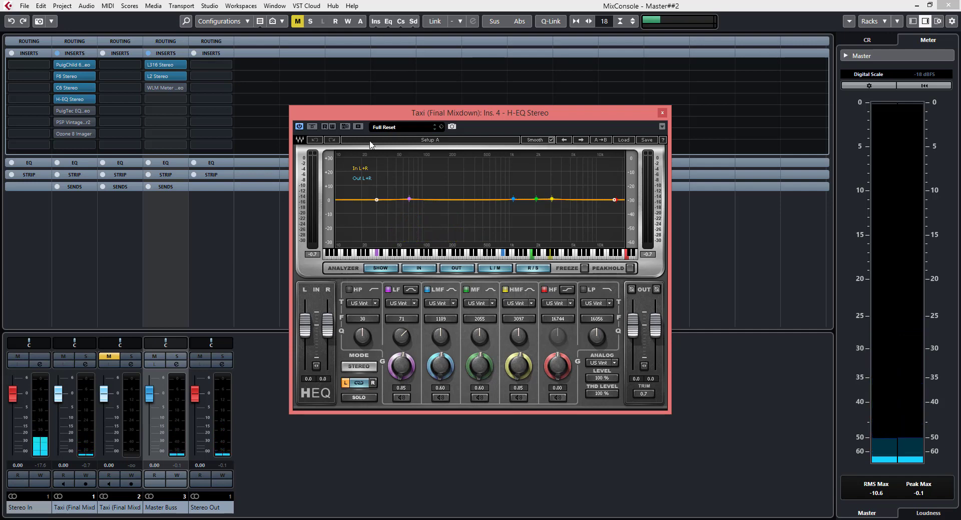
Reactivate the PuigTec EQP1A insert on the first Taxi (Final Mixdown) channel, open its editor, and close the H-EQ editor.
left_click(62, 110)
left_click(67, 110)
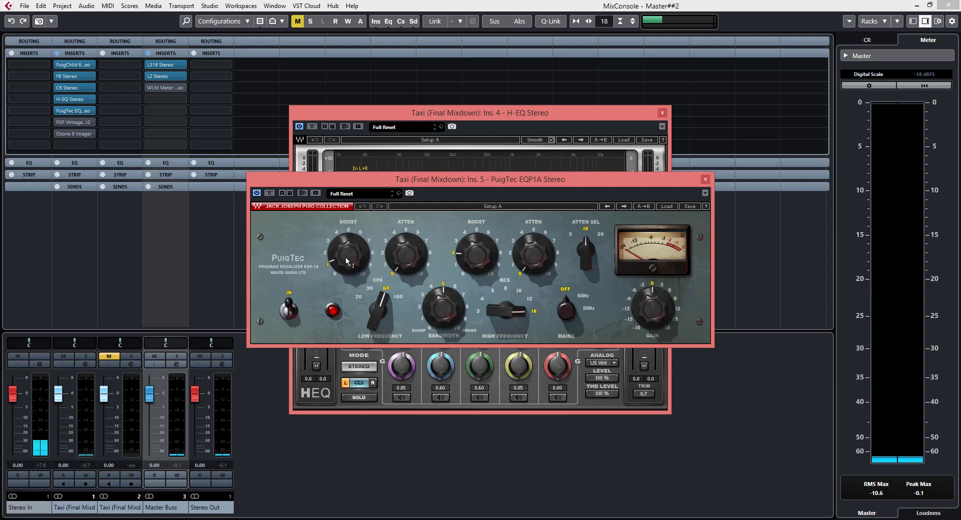
mouse_move(343, 253)
mouse_move(344, 259)
left_click(660, 113)
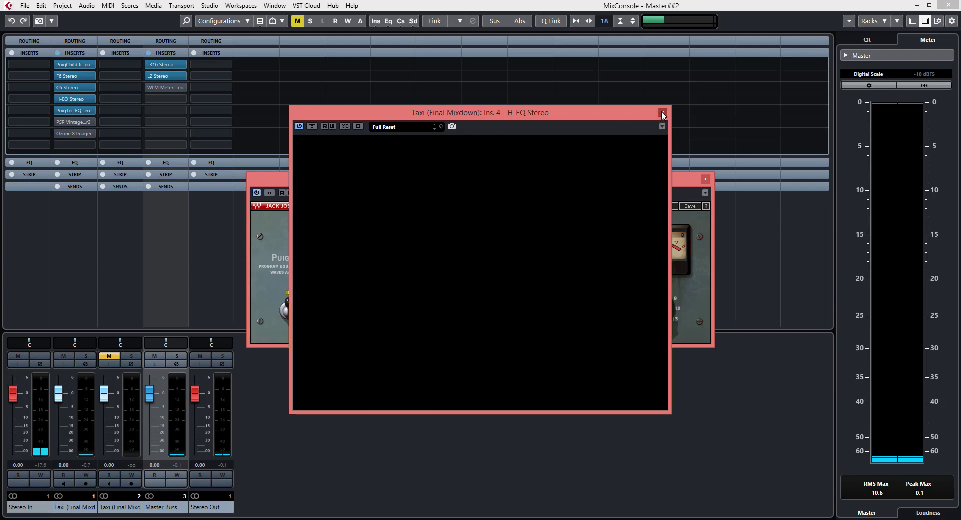
Play the track, compare it repeatedly with the PuigTec EQP1A bypassed and active, leave it active, and close its editor.
left_click(270, 194)
key("space")
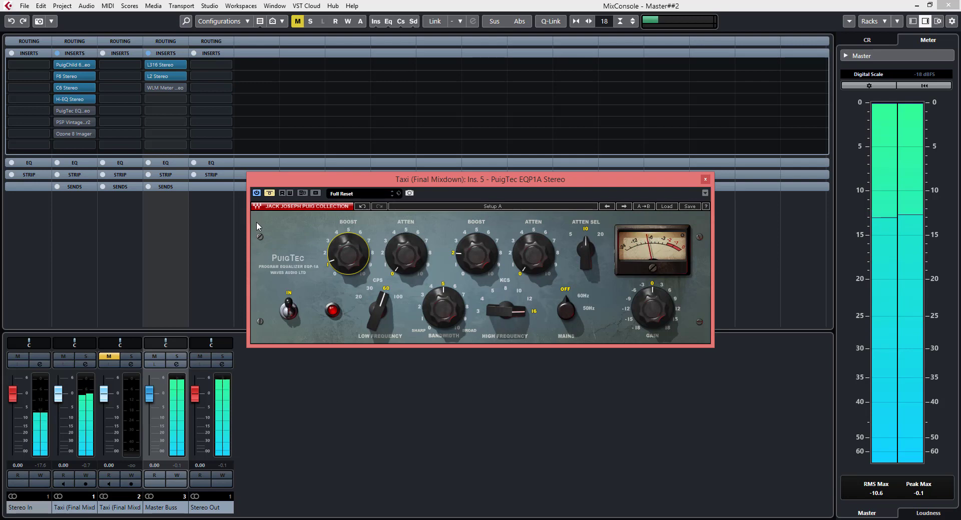
left_click(271, 195)
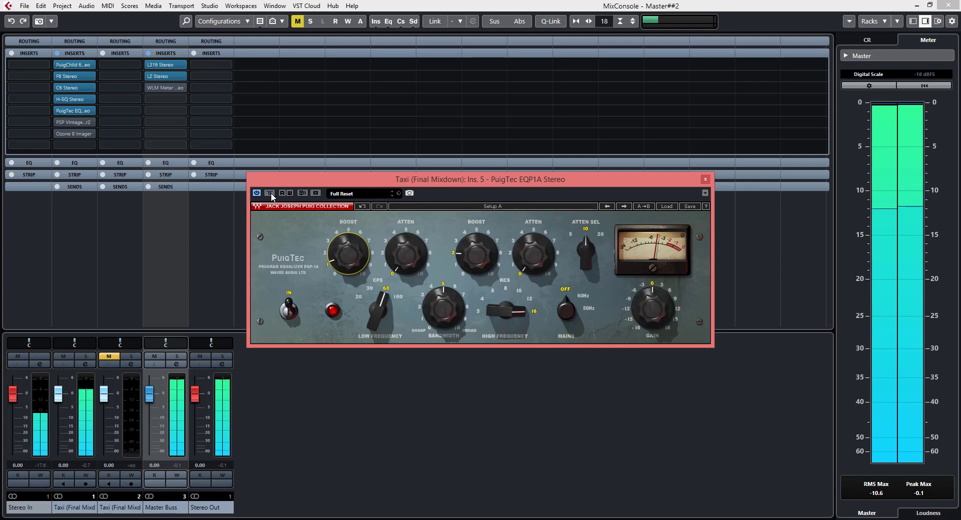
left_click(271, 195)
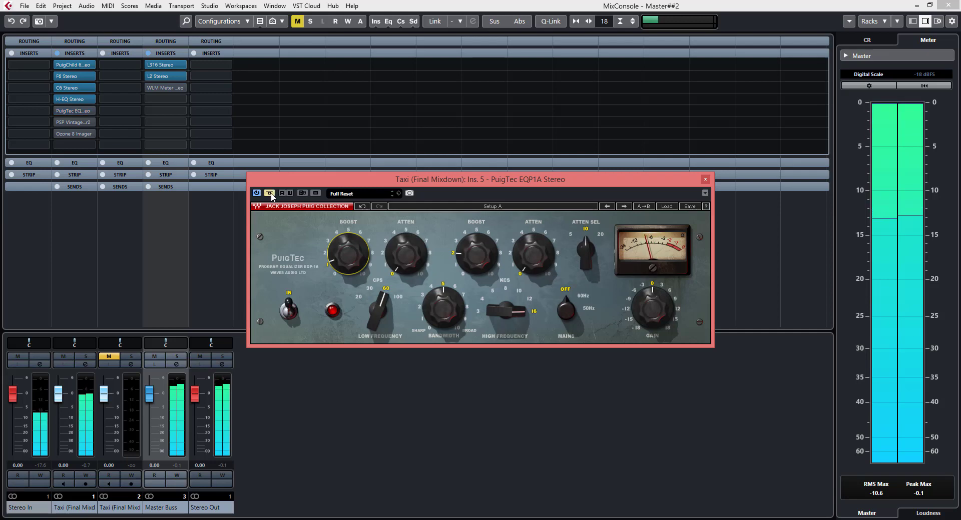
left_click(271, 195)
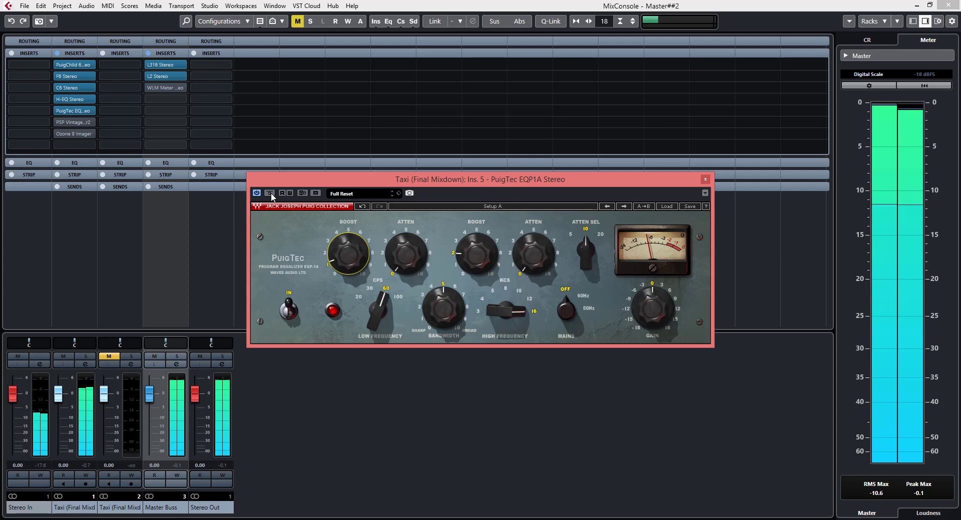
left_click(270, 194)
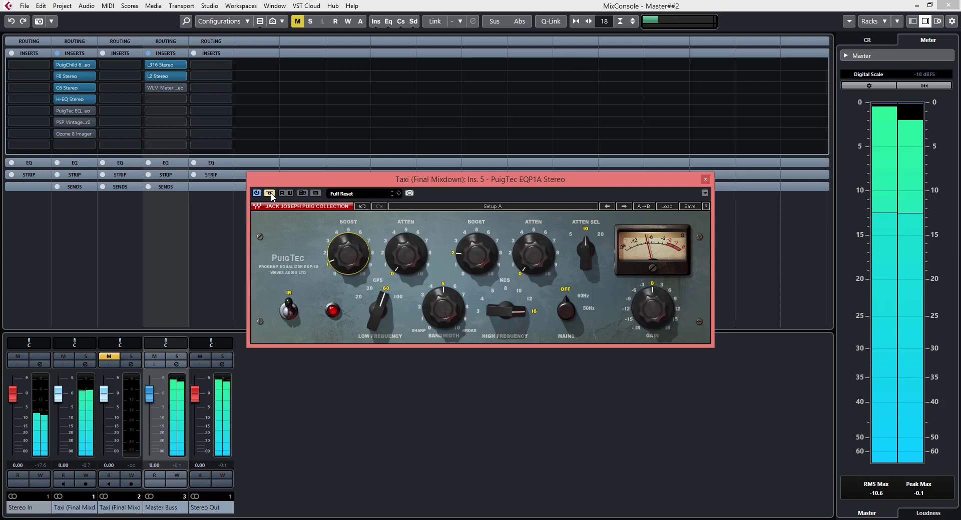
left_click(270, 194)
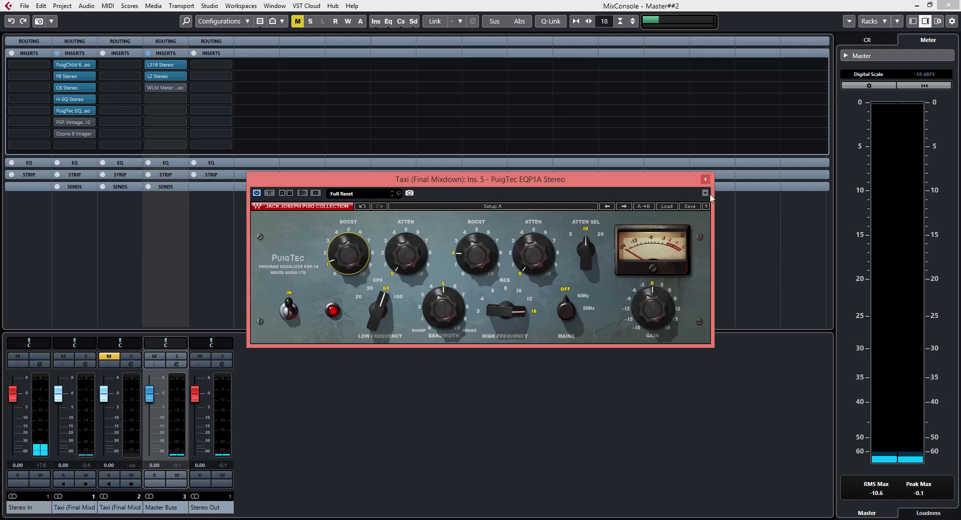
left_click(703, 180)
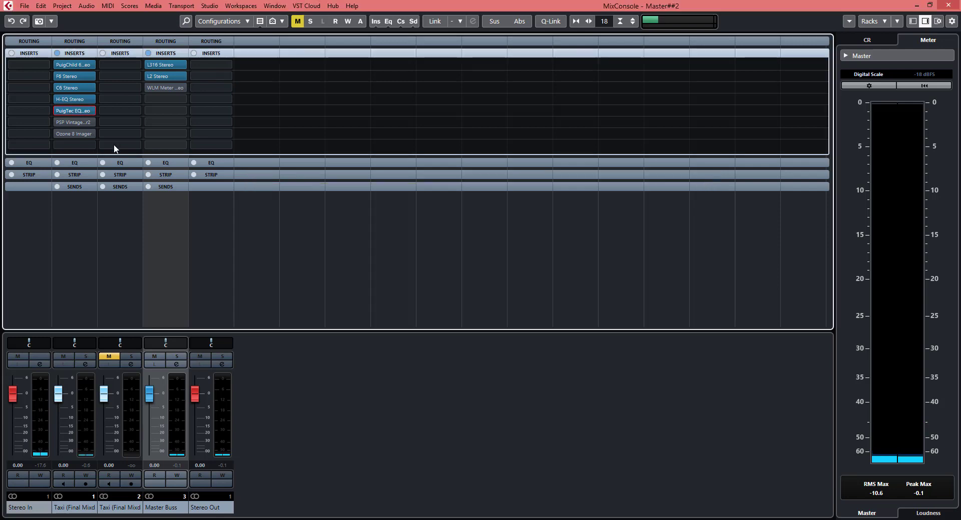
Reactivate the PSP VintageWarmer2 insert on the first Taxi (Final Mixdown) channel, compare the track with it bypassed and active, and close its editor.
left_click(67, 122)
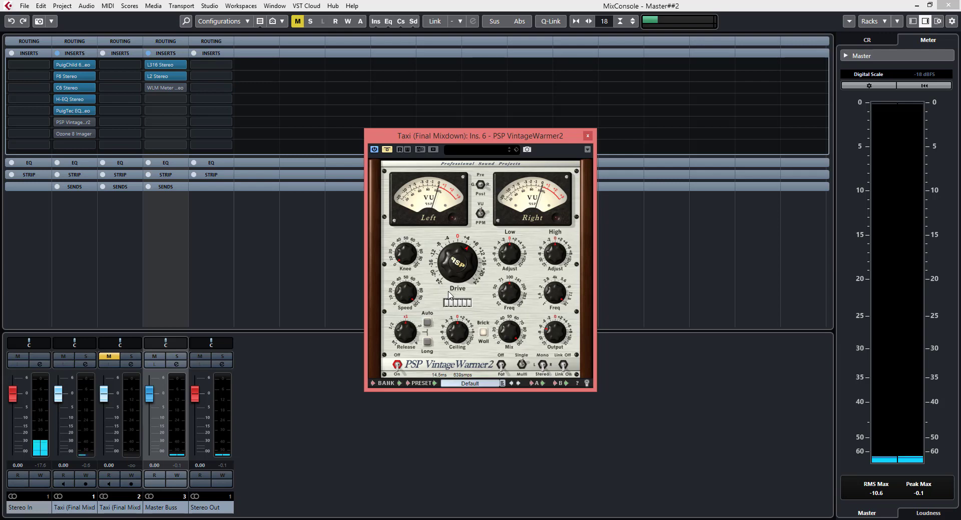
left_click(387, 150)
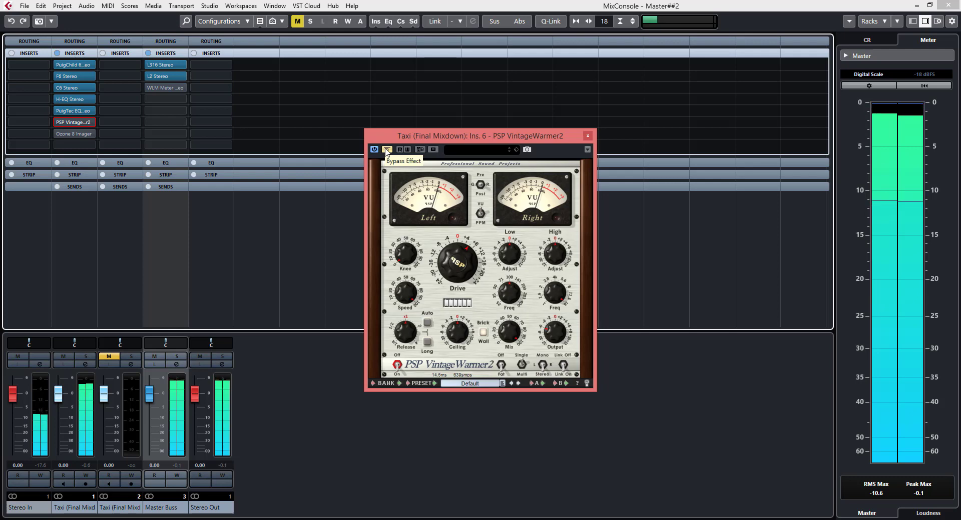
left_click(387, 150)
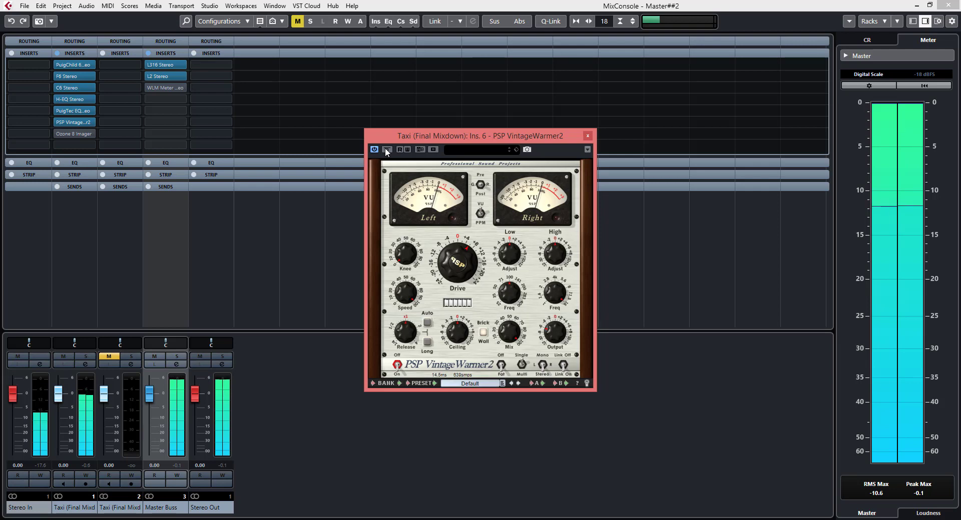
left_click(387, 149)
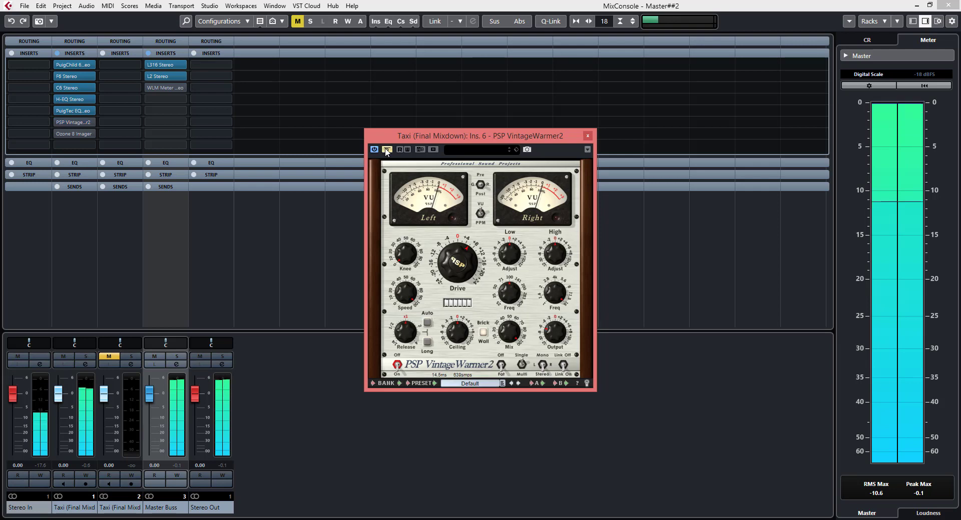
left_click(387, 149)
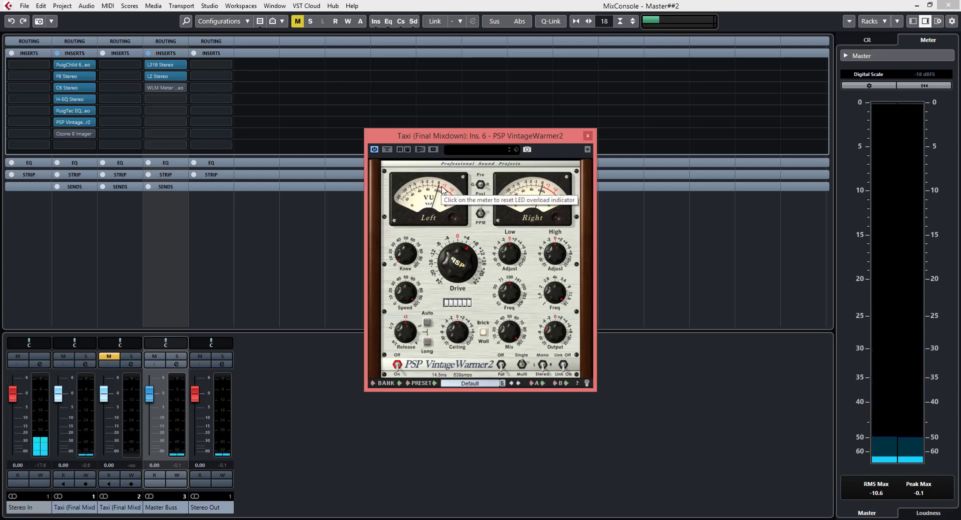
mouse_move(484, 257)
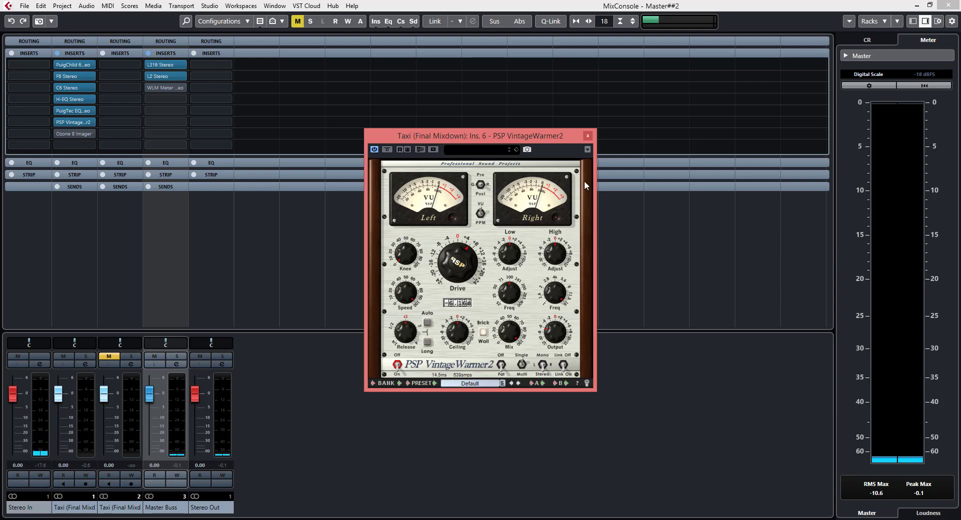
left_click(587, 136)
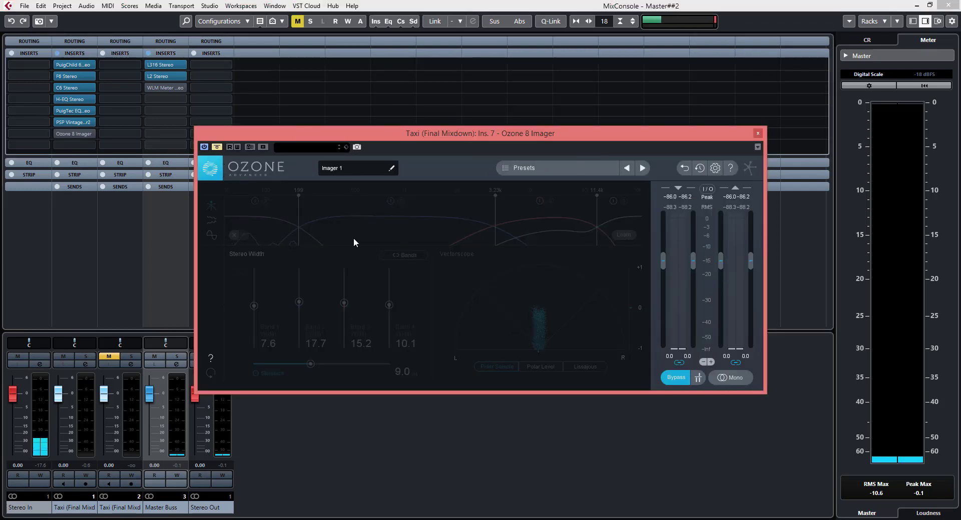
Reactivate the Ozone 8 Imager insert on the first Taxi (Final Mixdown) channel, auditioning the track with it bypassed and with it active.
left_click(675, 378)
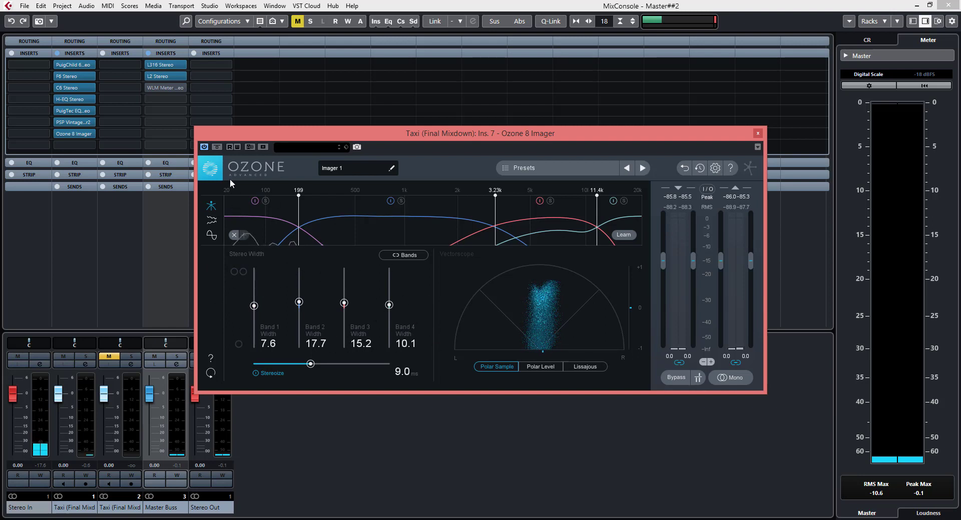
left_click(216, 147)
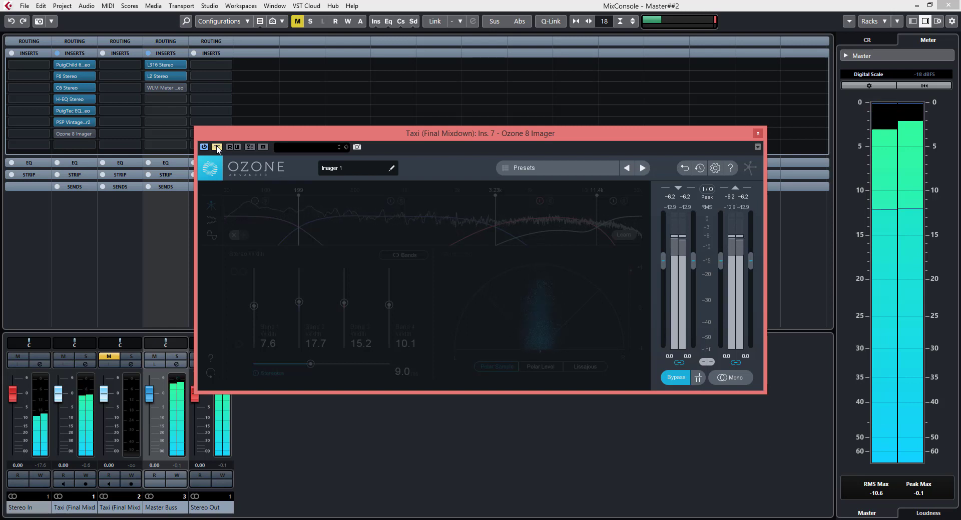
key("space")
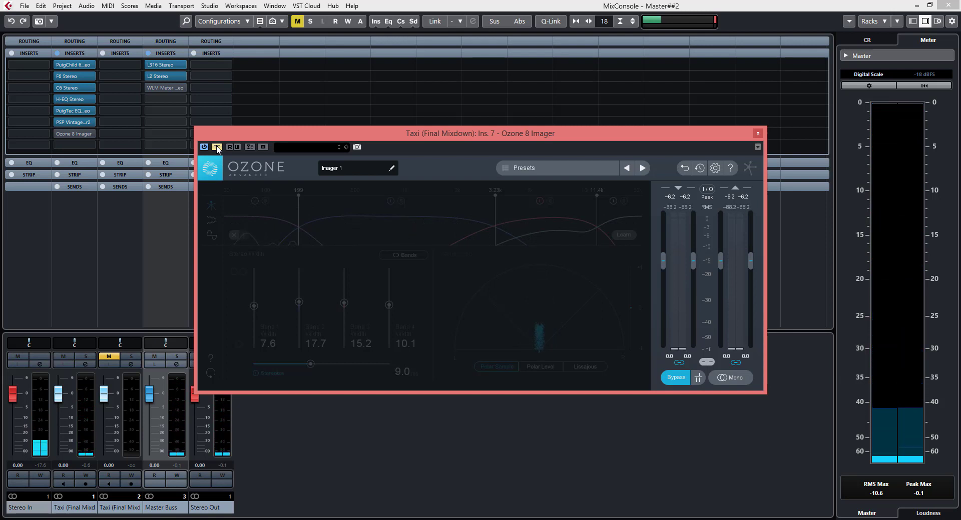
left_click(217, 147)
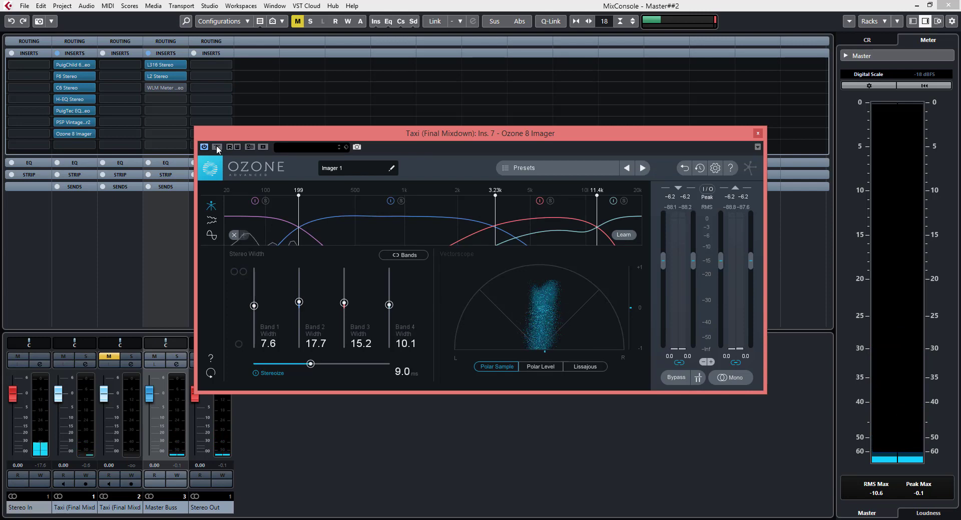
key("space")
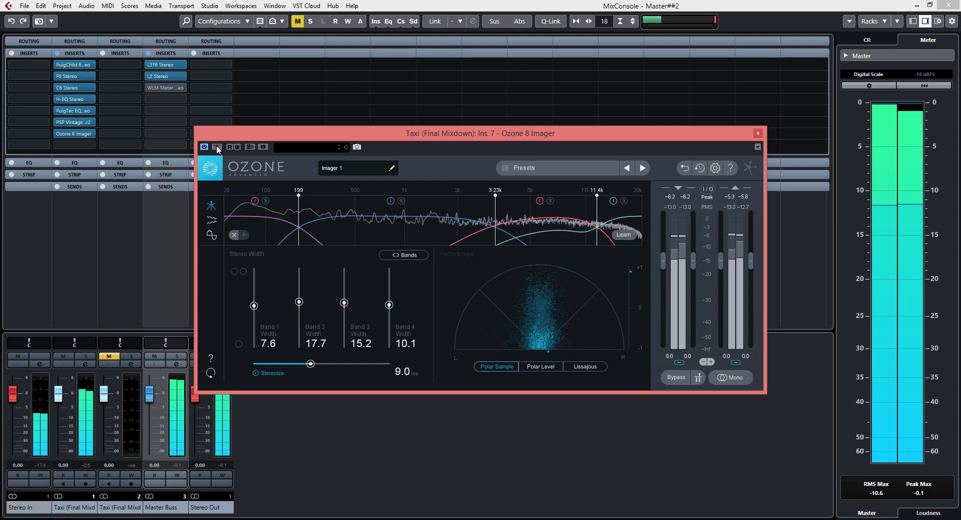
Compare the playing track again with Ozone 8 Imager bypassed and active, leave it active, stop playback, and close its editor.
left_click(217, 146)
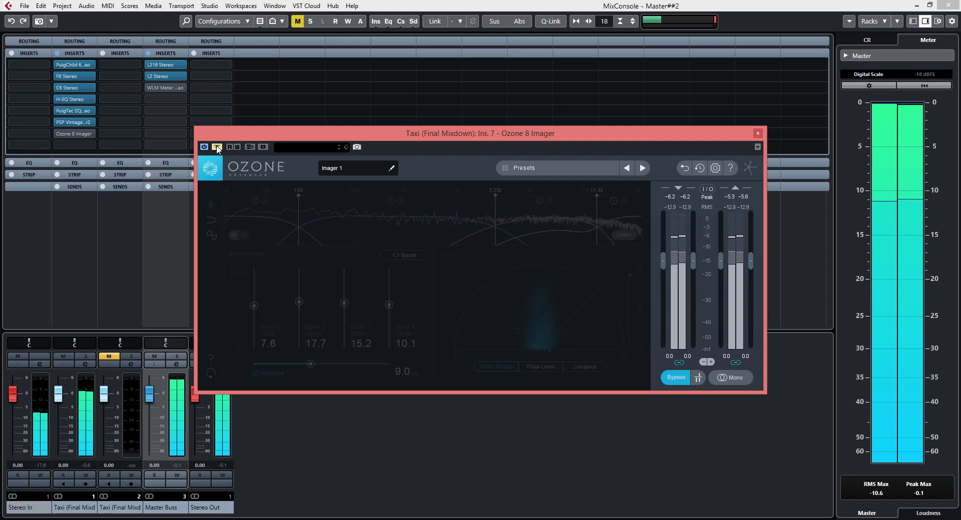
left_click(217, 146)
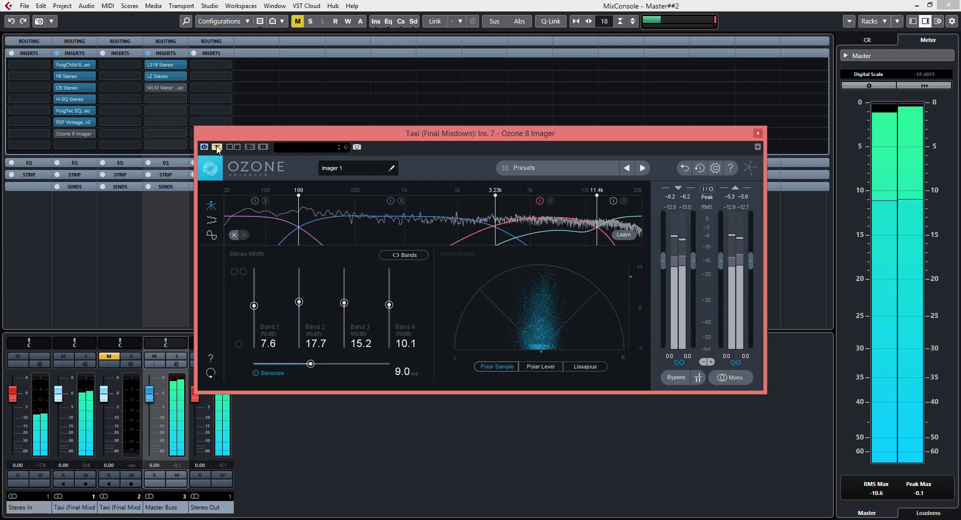
left_click(216, 147)
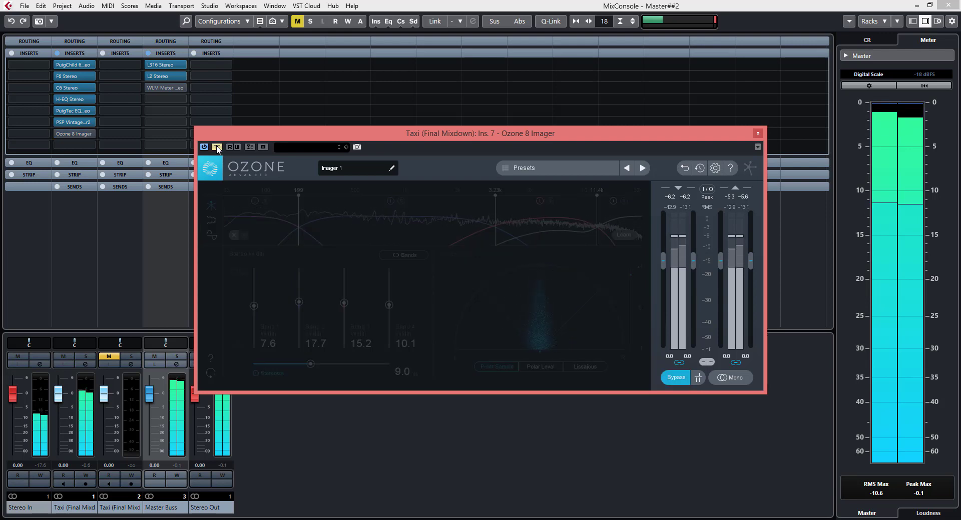
left_click(217, 147)
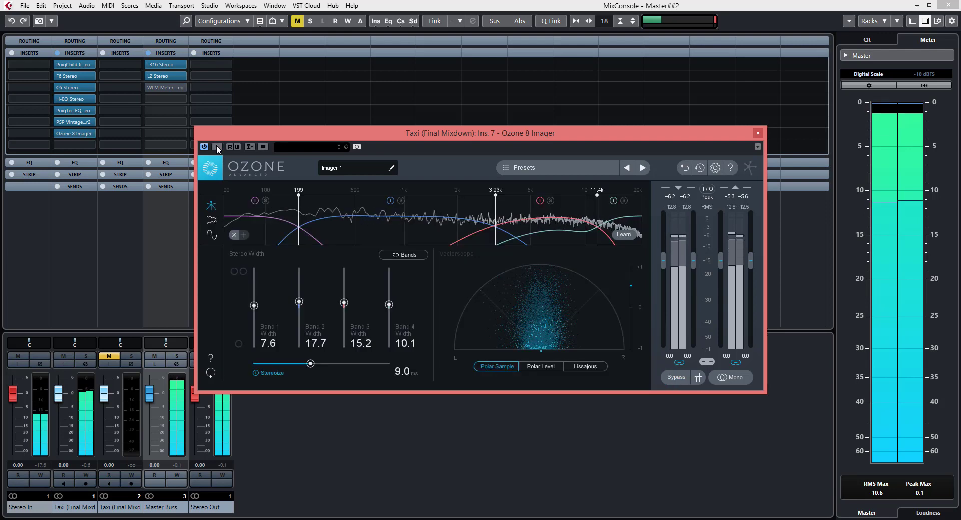
key("space")
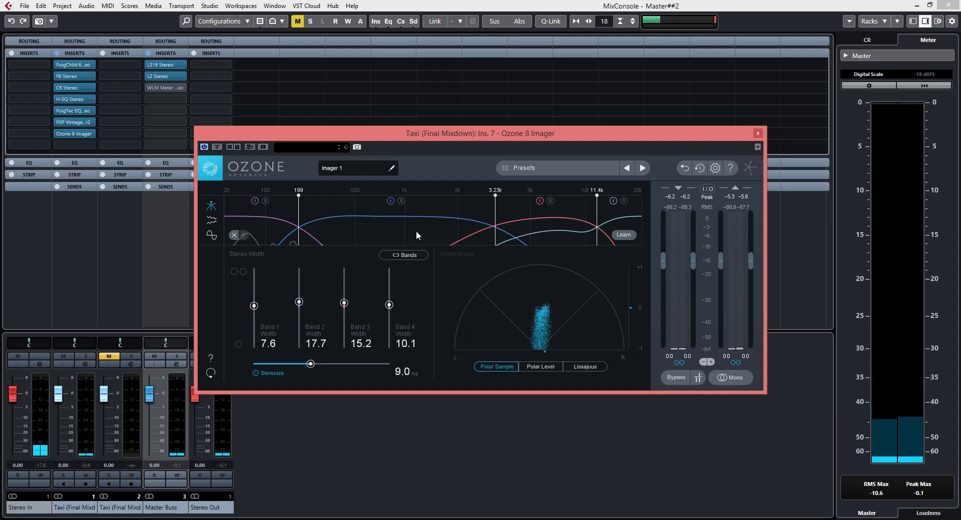
left_click(757, 134)
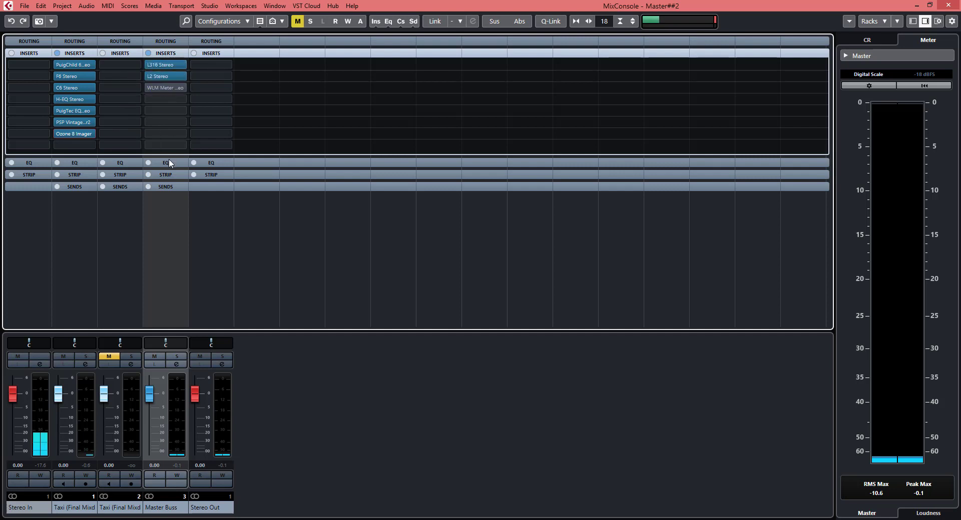
Compare the unprocessed mix with the mastered one by toggling solo on the second Taxi (Final Mixdown) channel, leaving solo off.
left_click(130, 357)
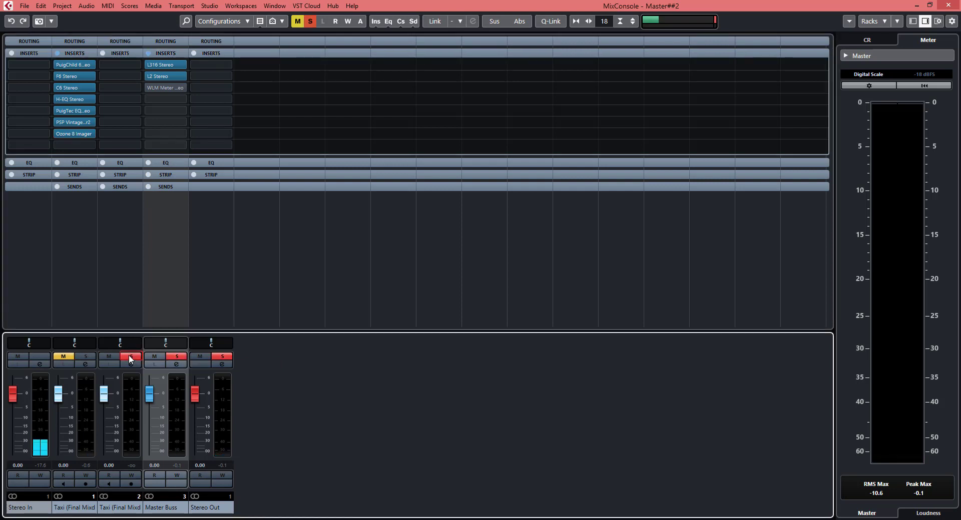
left_click(128, 356)
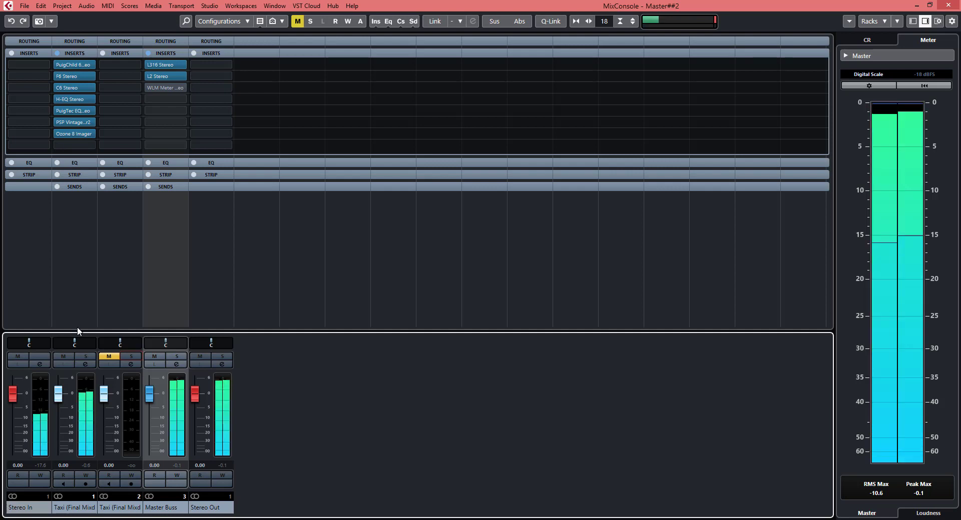
left_click(131, 357)
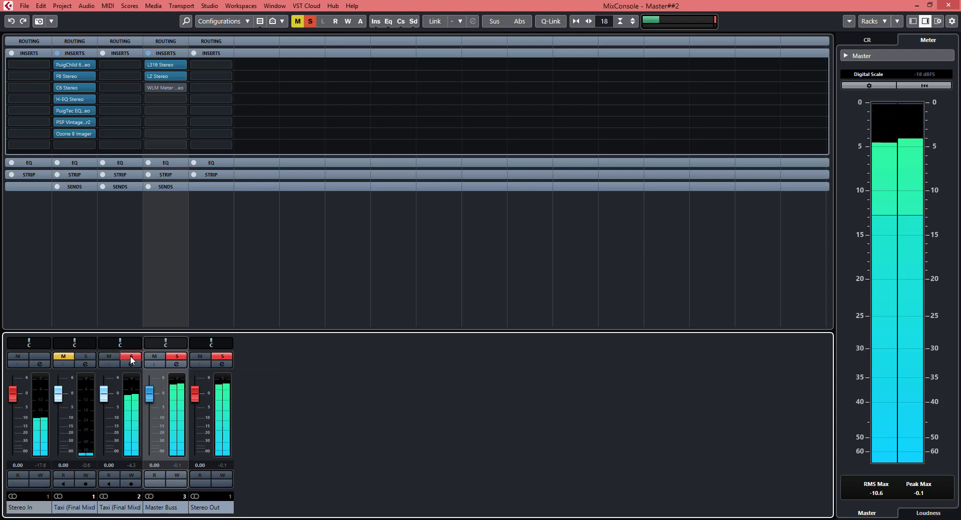
left_click(131, 357)
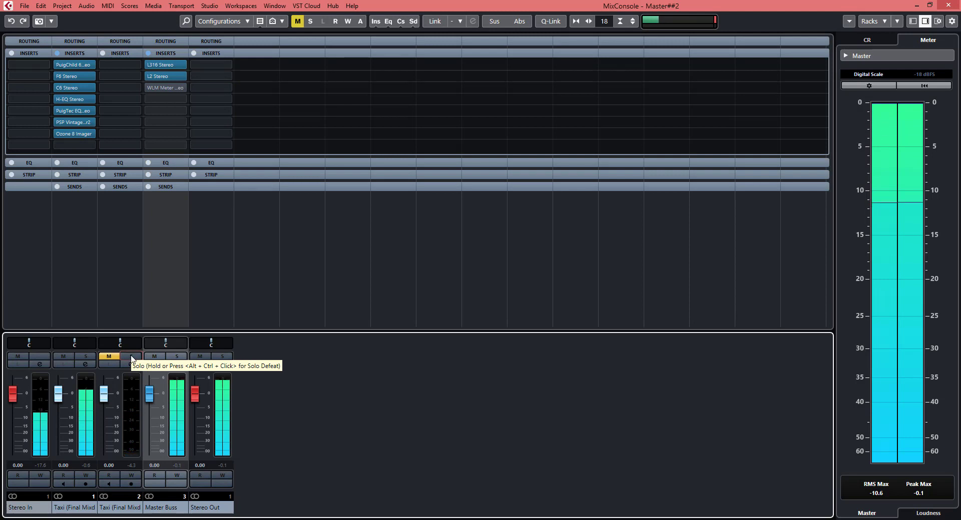
left_click(131, 356)
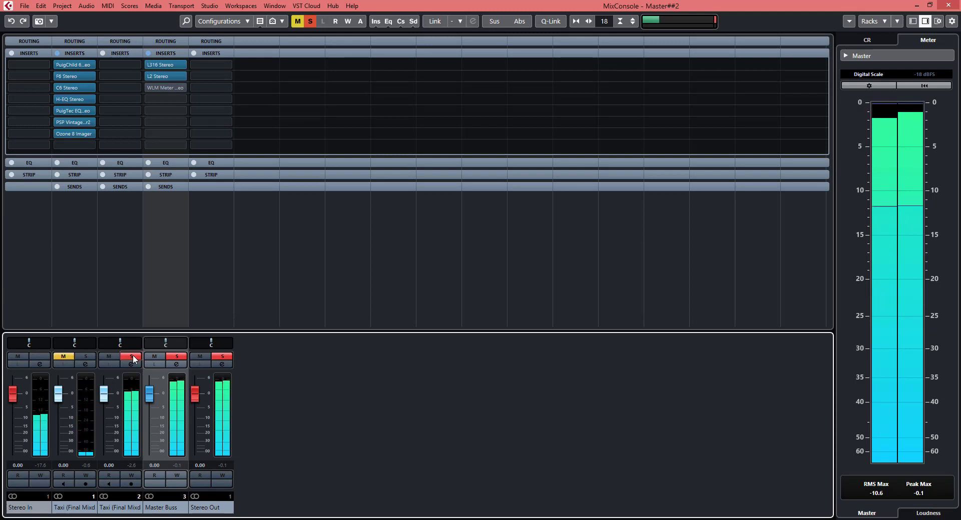
left_click(132, 357)
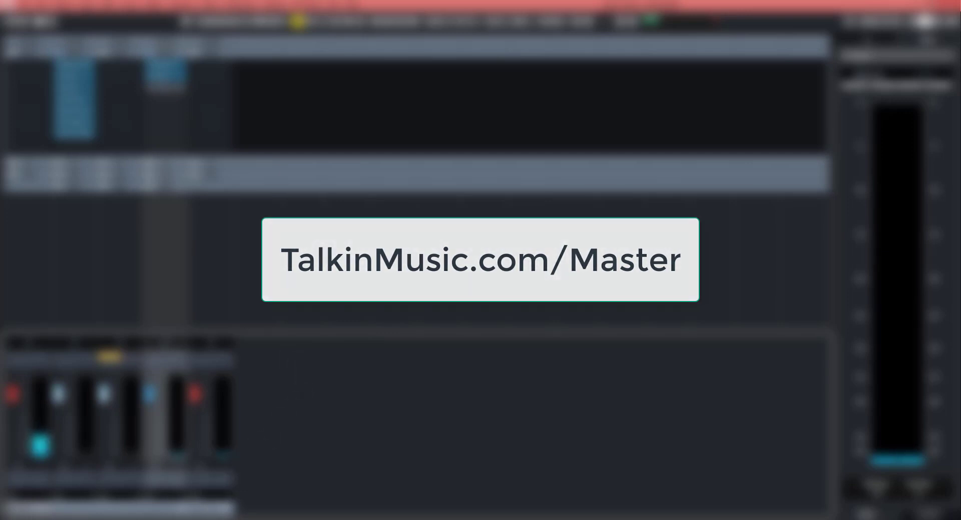
Switch to the document with the mastering guide's table of contents.
left_click(170, 519)
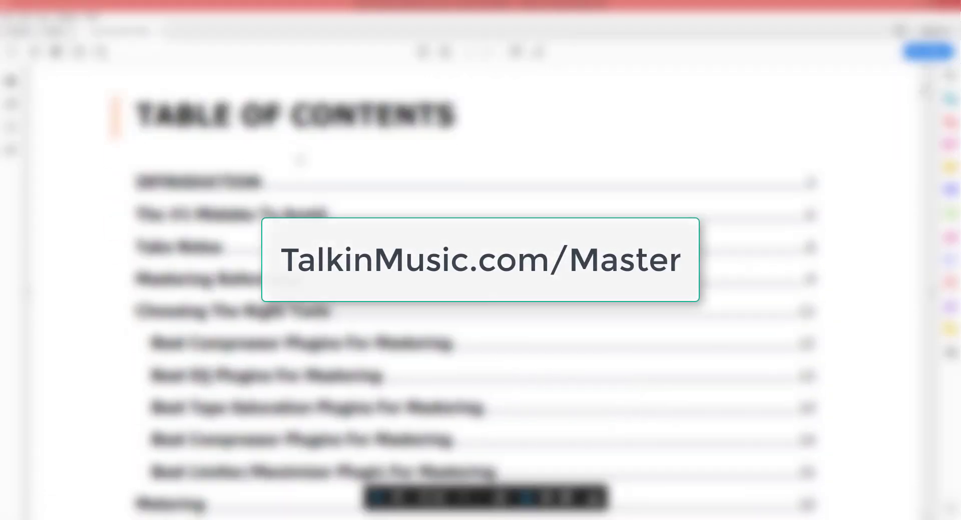